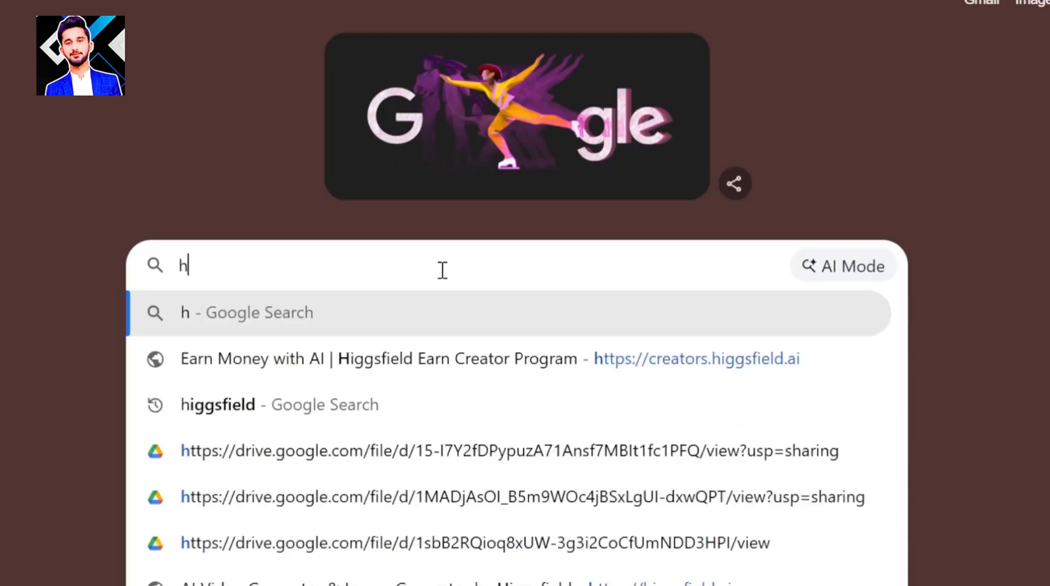
# - Search the web for "higgsfield" and open the Higgsfield AI video and image generator site
pyautogui.write('iggsfield')
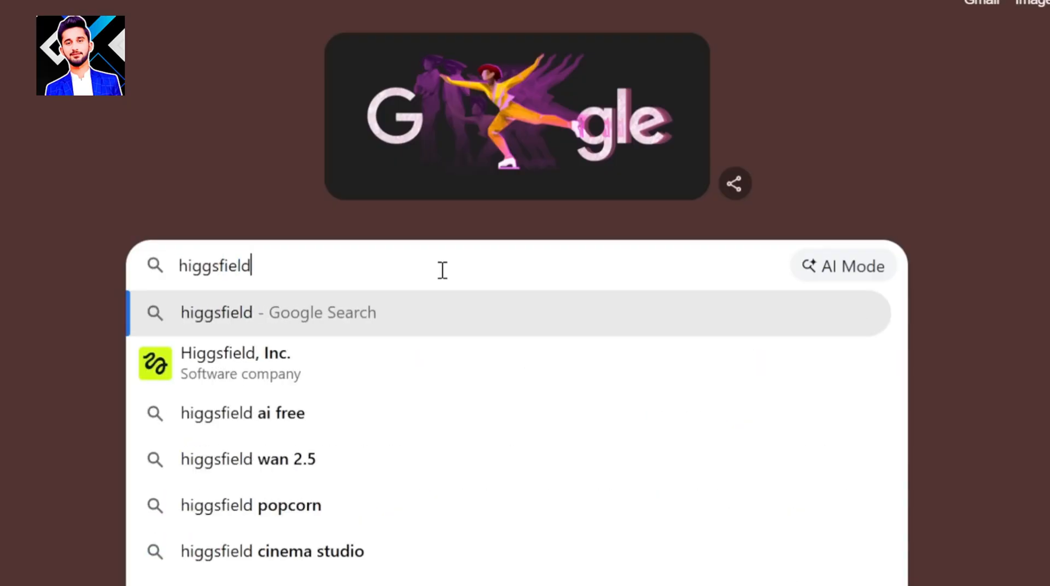
pyautogui.write(',a')
pyautogui.press('BackSpace')
pyautogui.press('BackSpace')
pyautogui.click(268, 366)
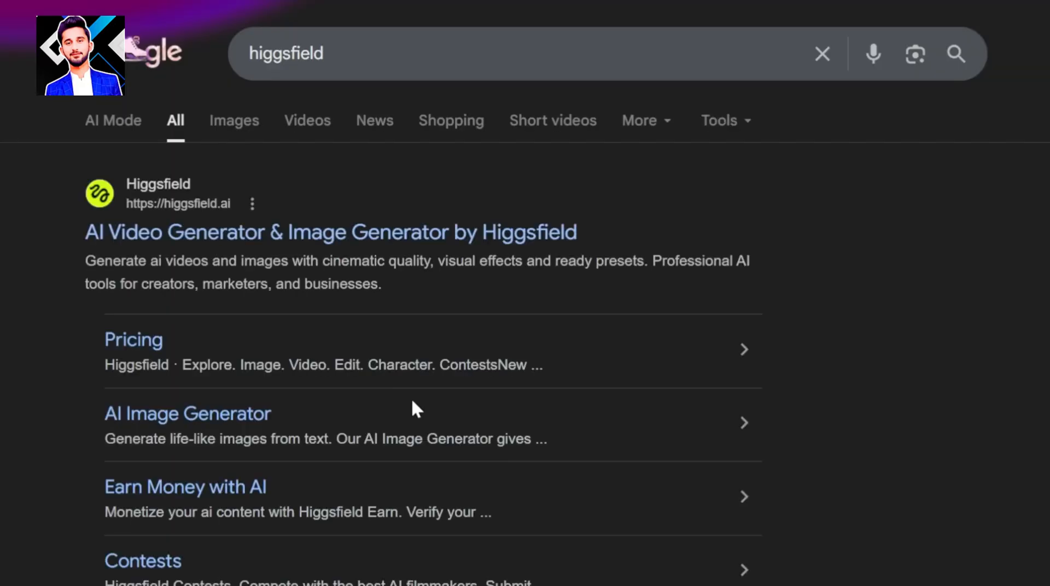
pyautogui.click(172, 232)
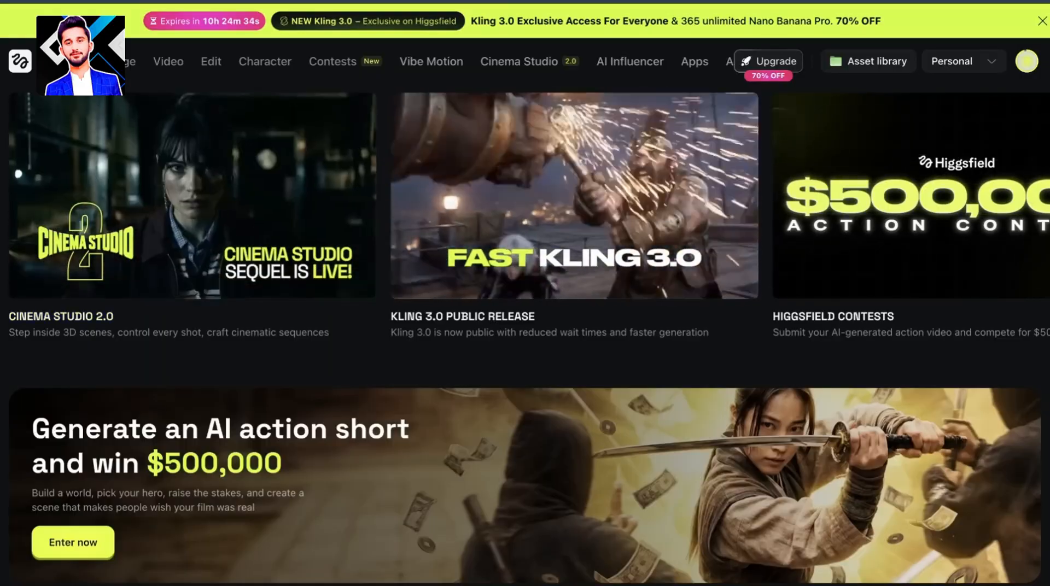
# - Browse the featured tools and contests in the carousel on the Higgsfield home page
pyautogui.hscroll(20, 602, 189)
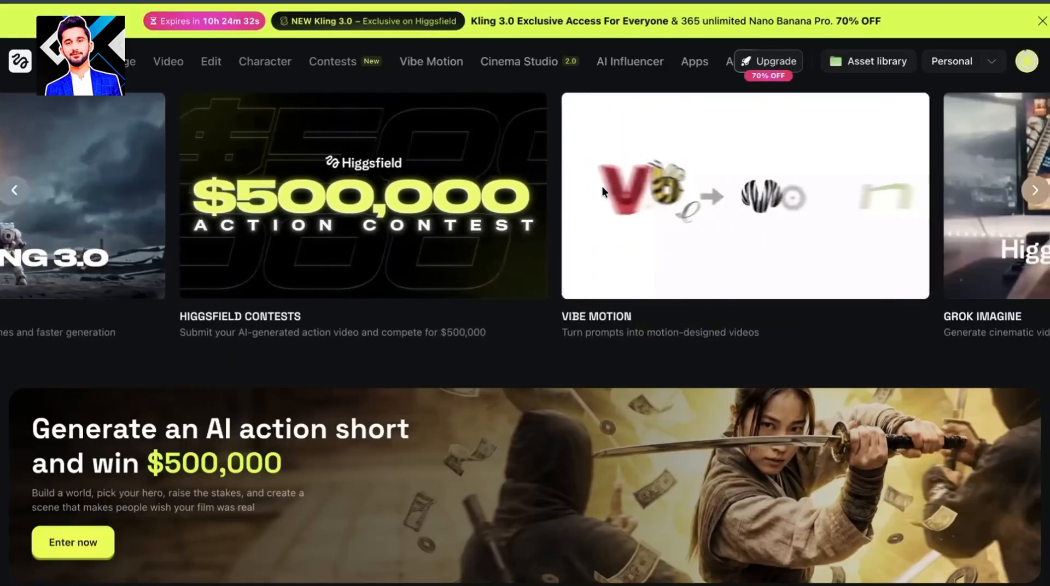
pyautogui.hscroll(13, 602, 187)
pyautogui.hscroll(-7, 602, 187)
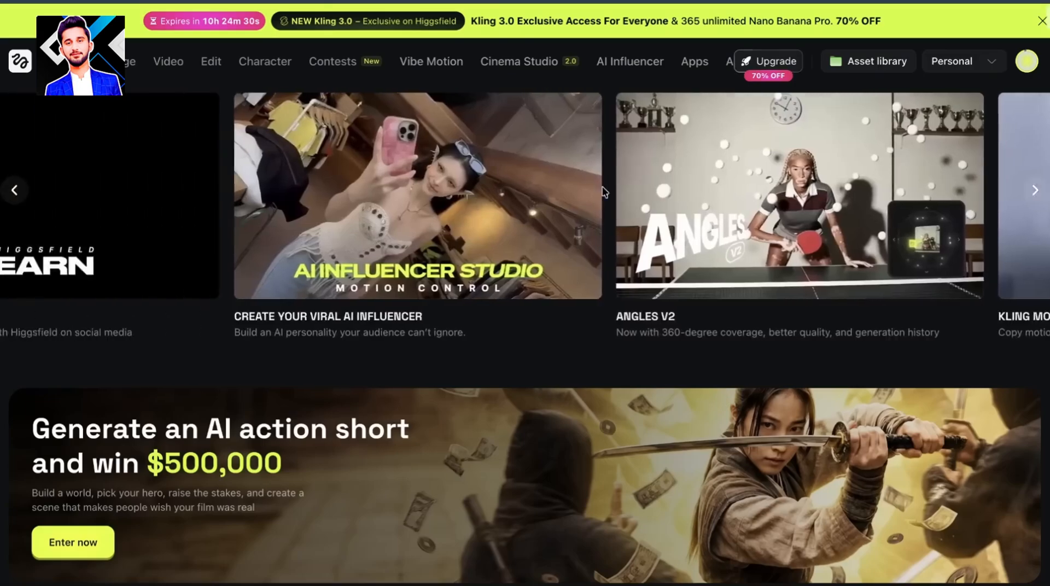
pyautogui.hscroll(-8, 602, 186)
pyautogui.hscroll(14, 602, 186)
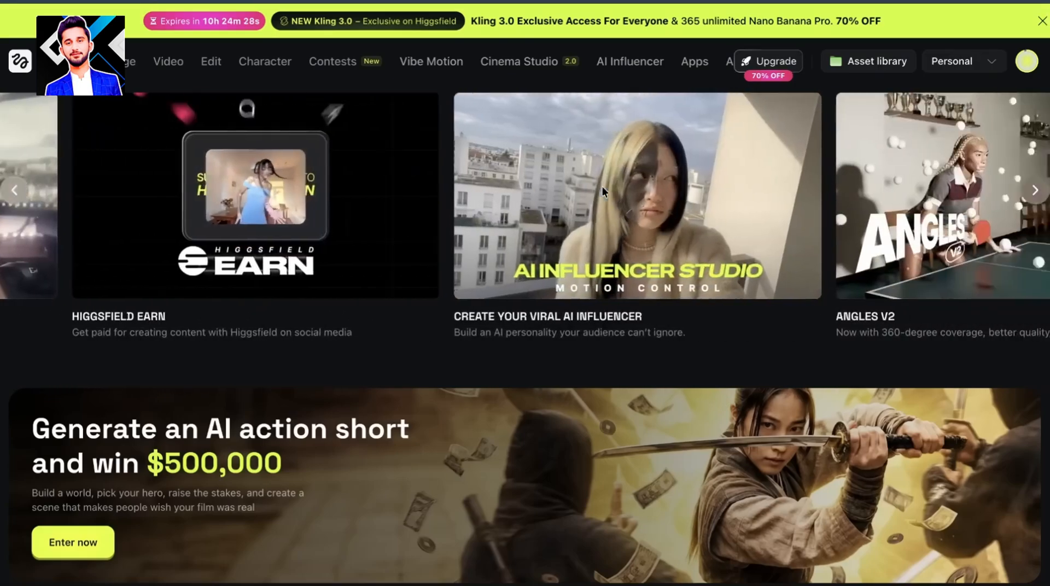
pyautogui.hscroll(15, 602, 187)
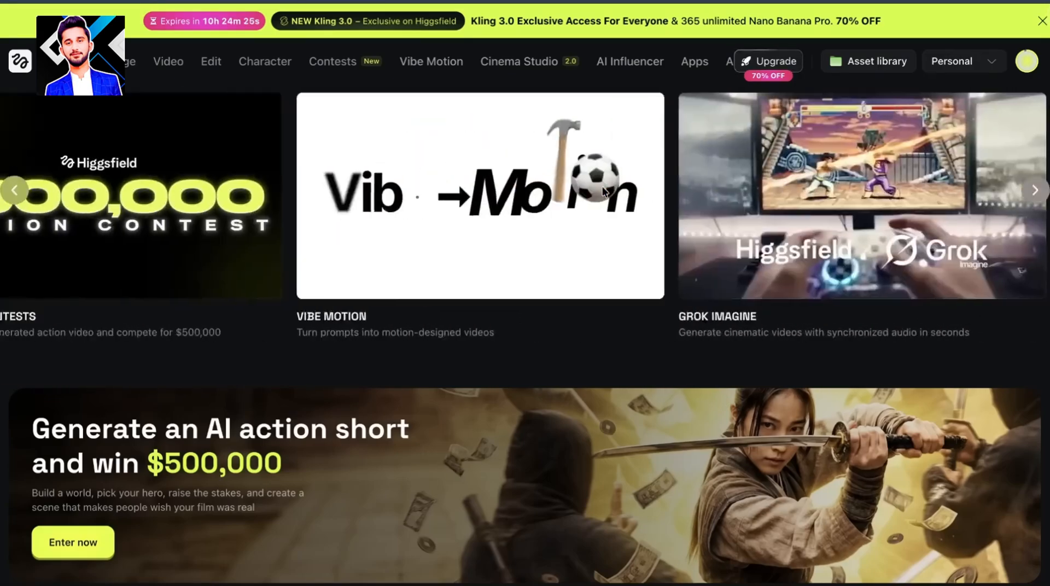
pyautogui.hscroll(-10, 602, 187)
# - Open Cinema Studio 2.0 from the Higgsfield home page
pyautogui.moveTo(193, 63)
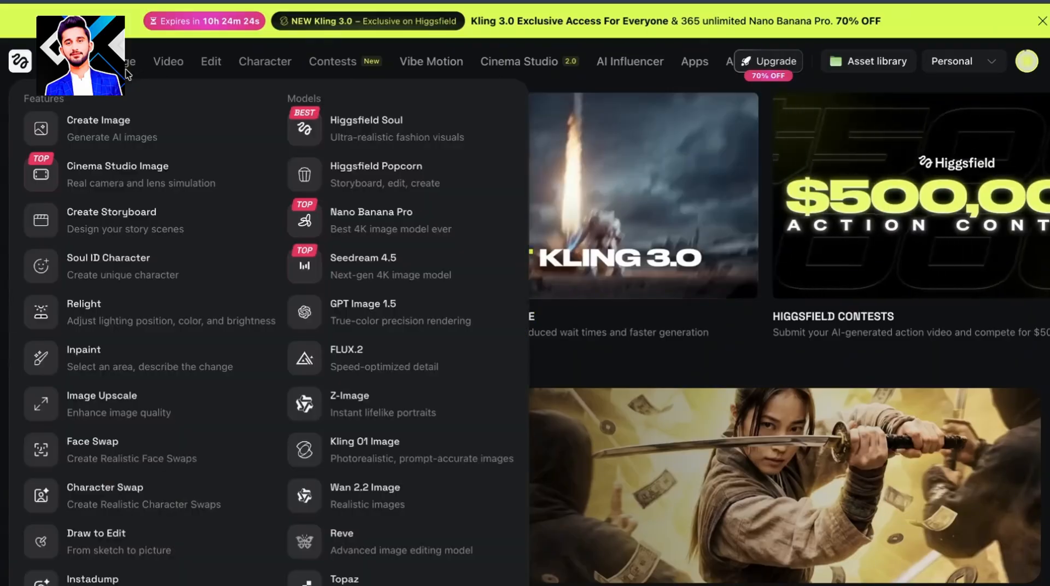
pyautogui.moveTo(321, 65)
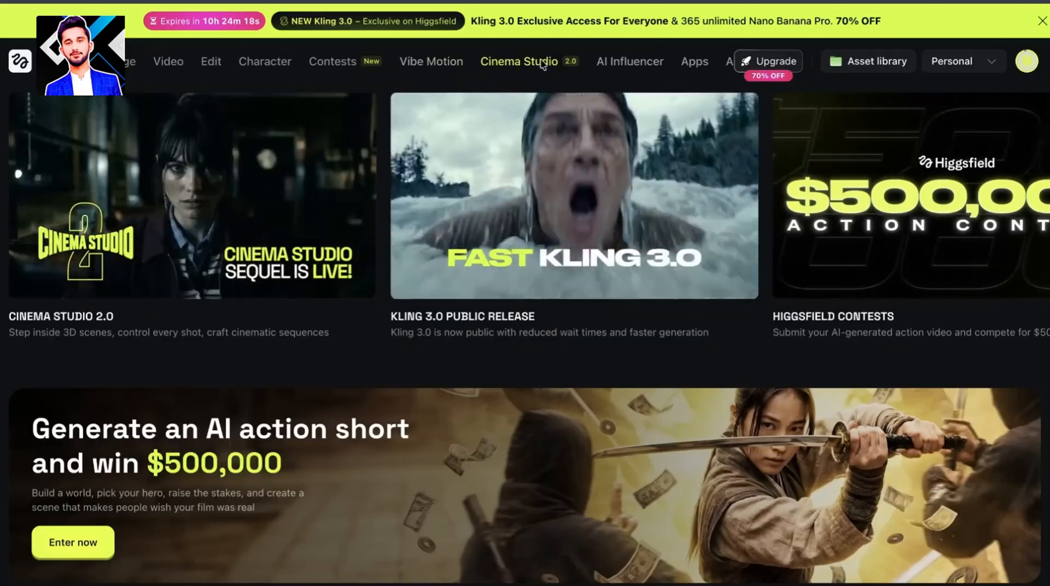
pyautogui.click(535, 65)
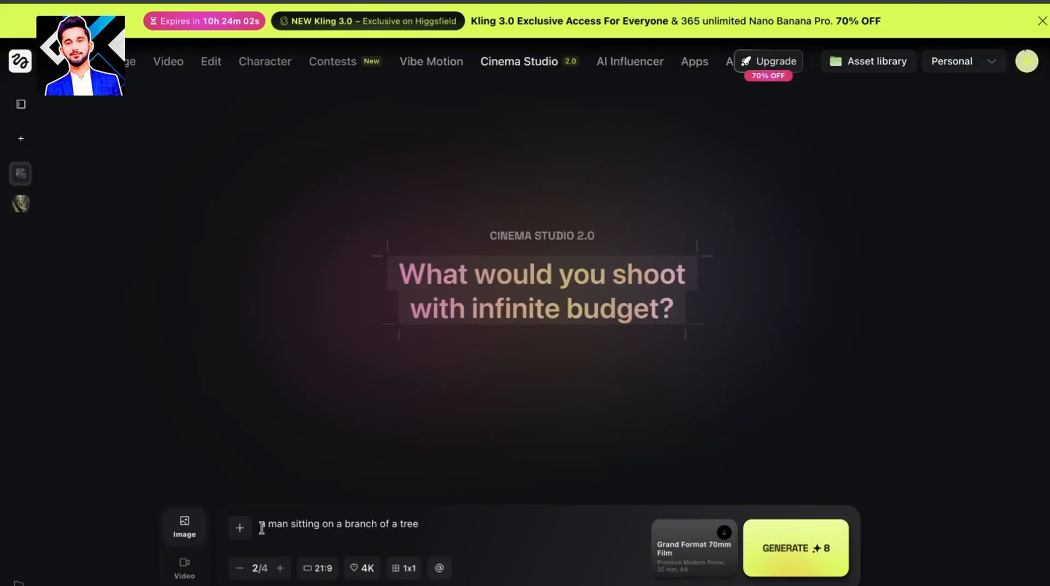
# - Keep the prompt "a man sitting on a branch of a tree", and set 4 images with a 16:9 aspect ratio
pyautogui.moveTo(262, 528); pyautogui.dragTo(449, 530)
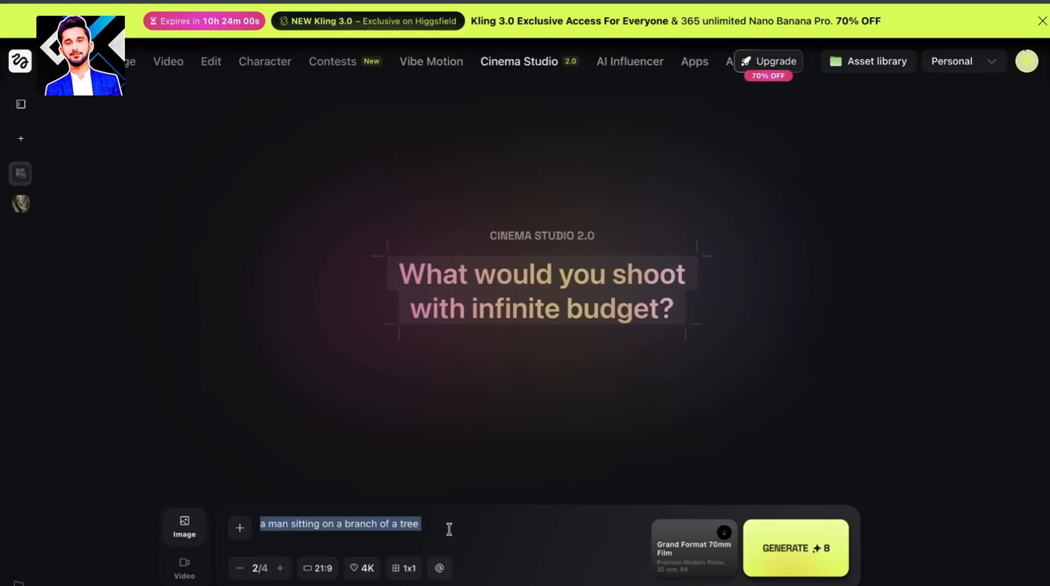
pyautogui.click(449, 530)
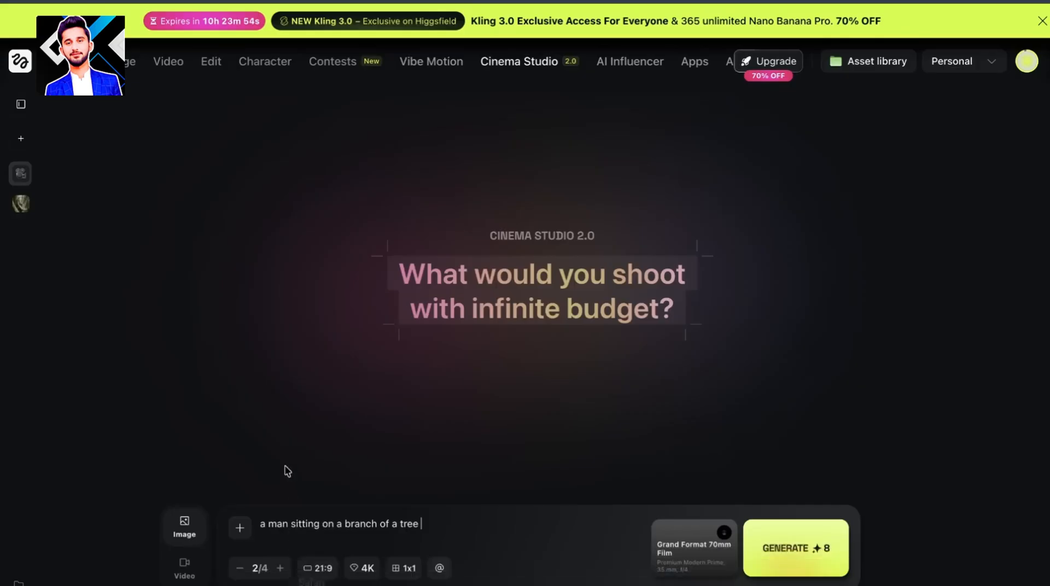
pyautogui.click(281, 569)
pyautogui.click(282, 569)
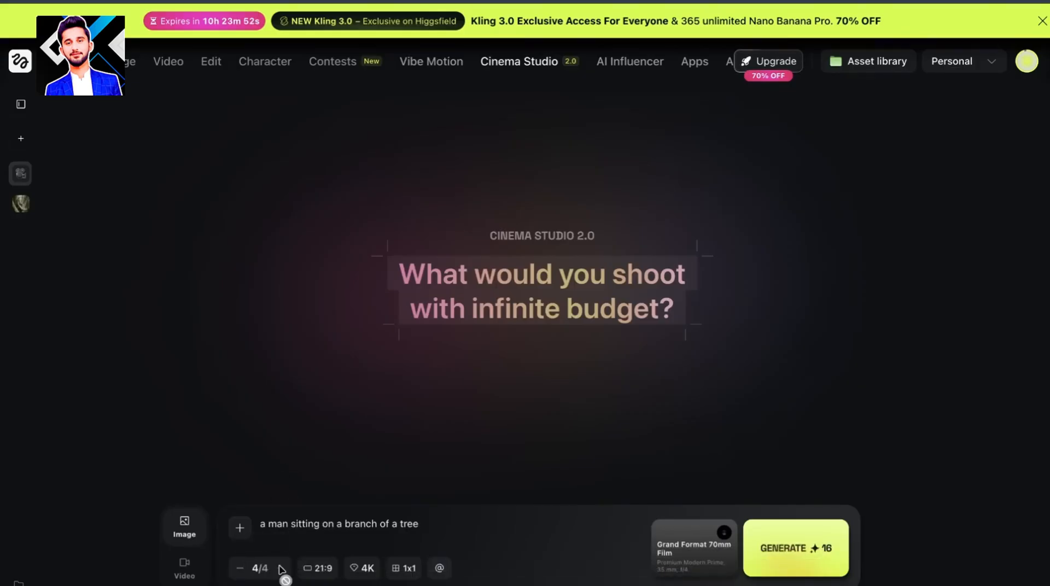
pyautogui.click(312, 569)
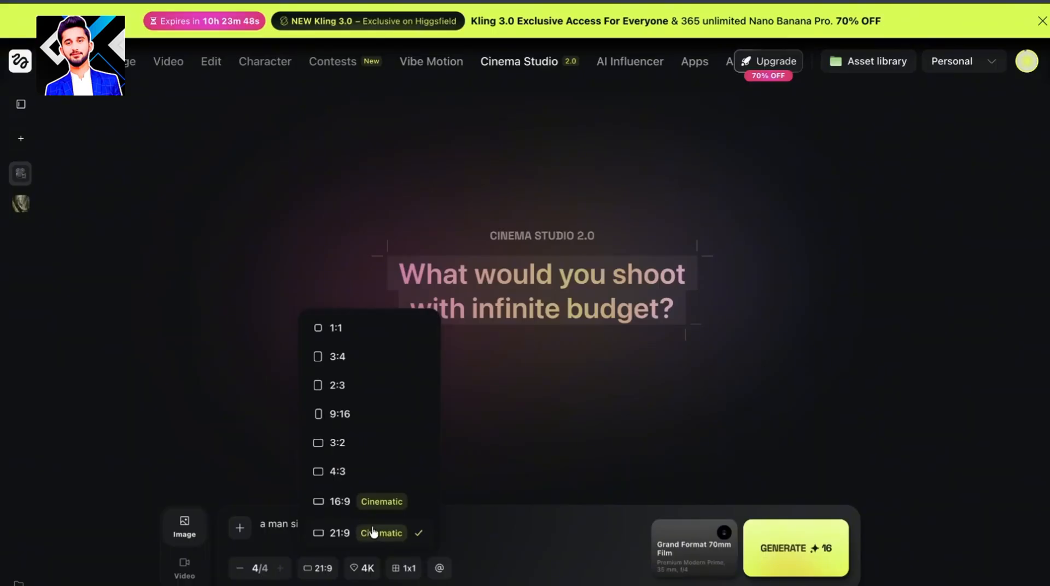
pyautogui.click(340, 501)
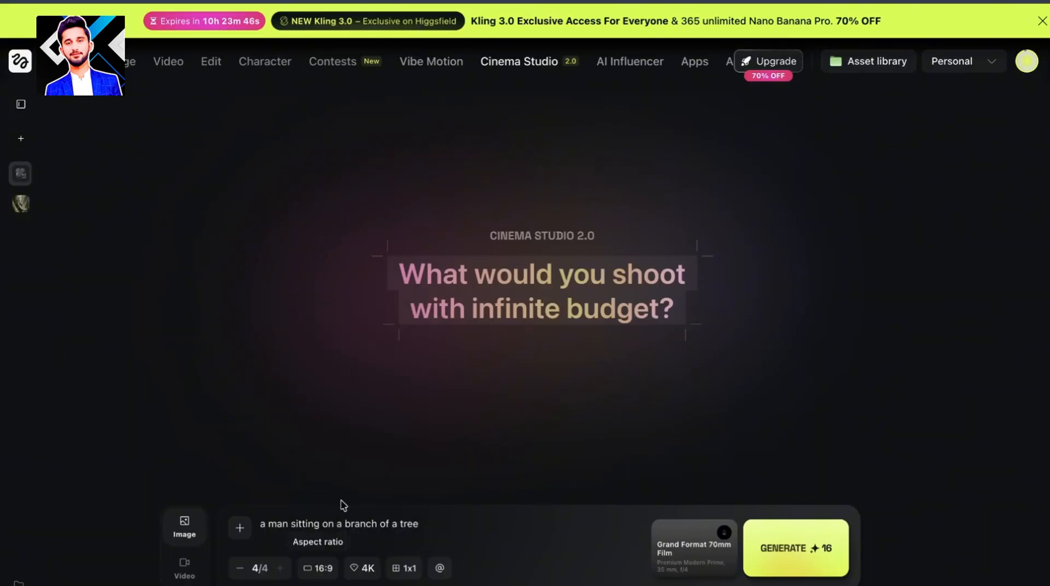
# - Select the 4K resolution and view the grid generation options
pyautogui.click(359, 563)
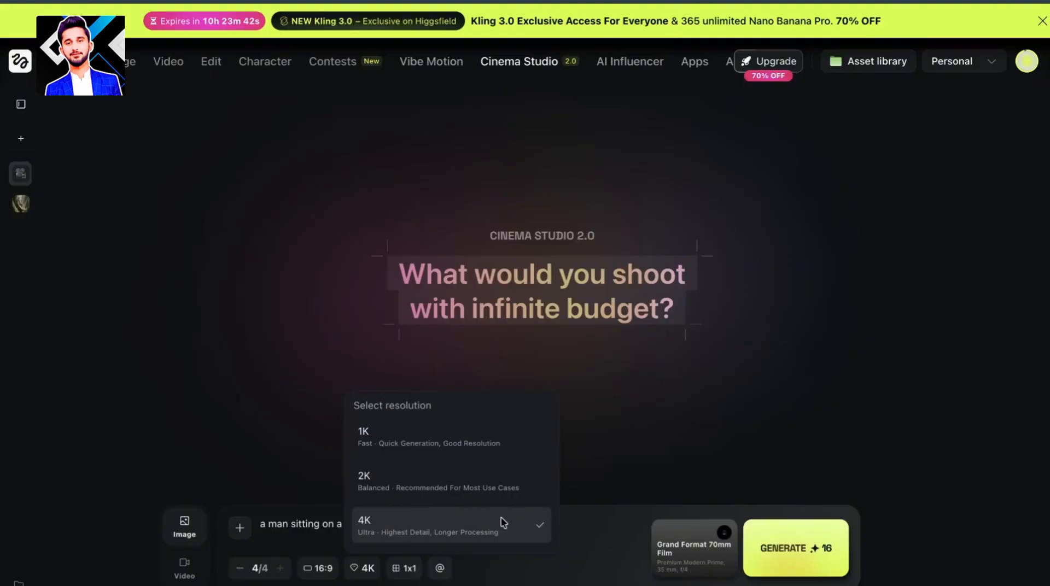
pyautogui.click(397, 519)
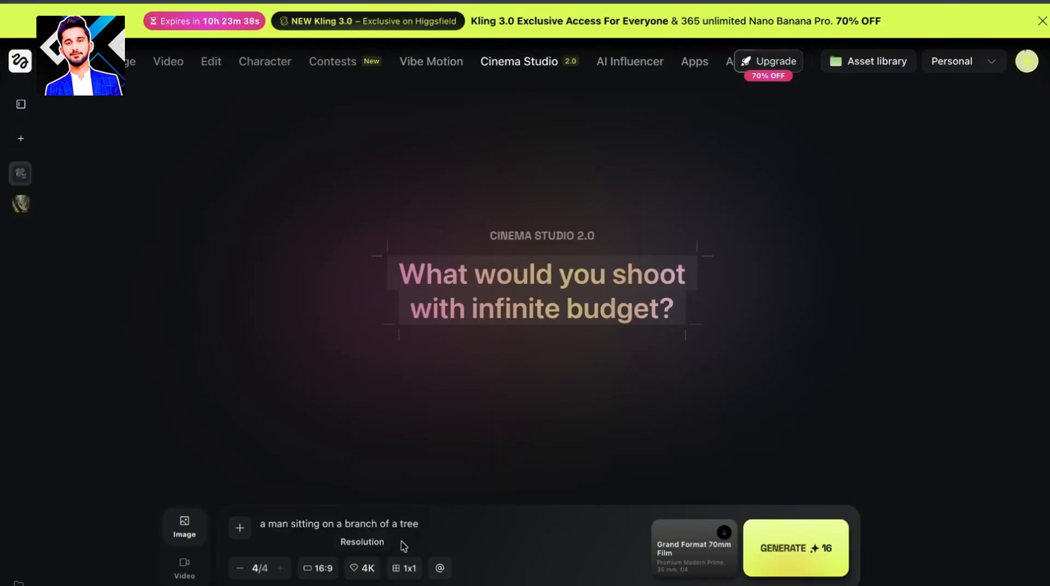
pyautogui.click(405, 570)
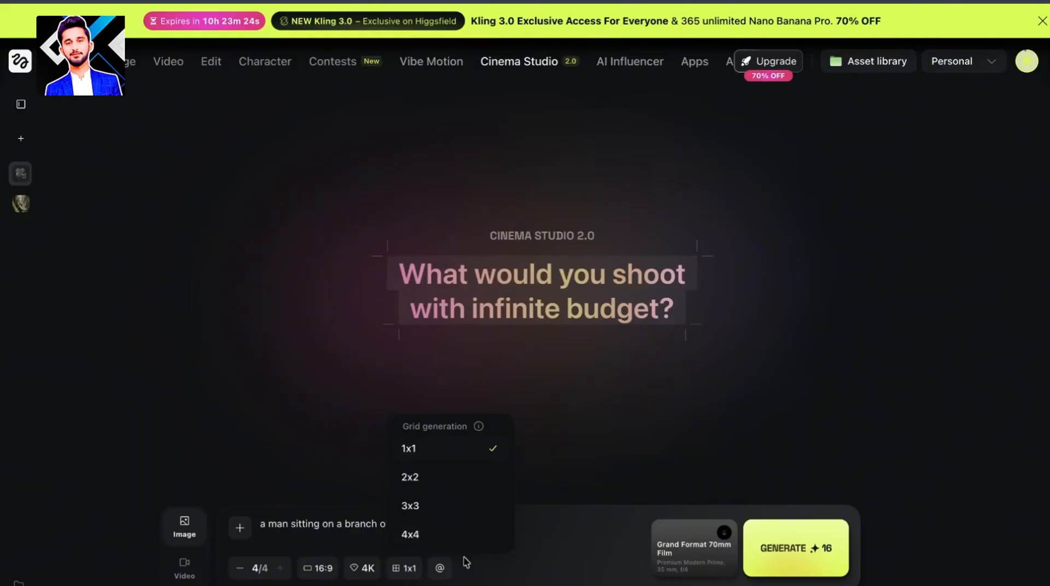
pyautogui.click(441, 567)
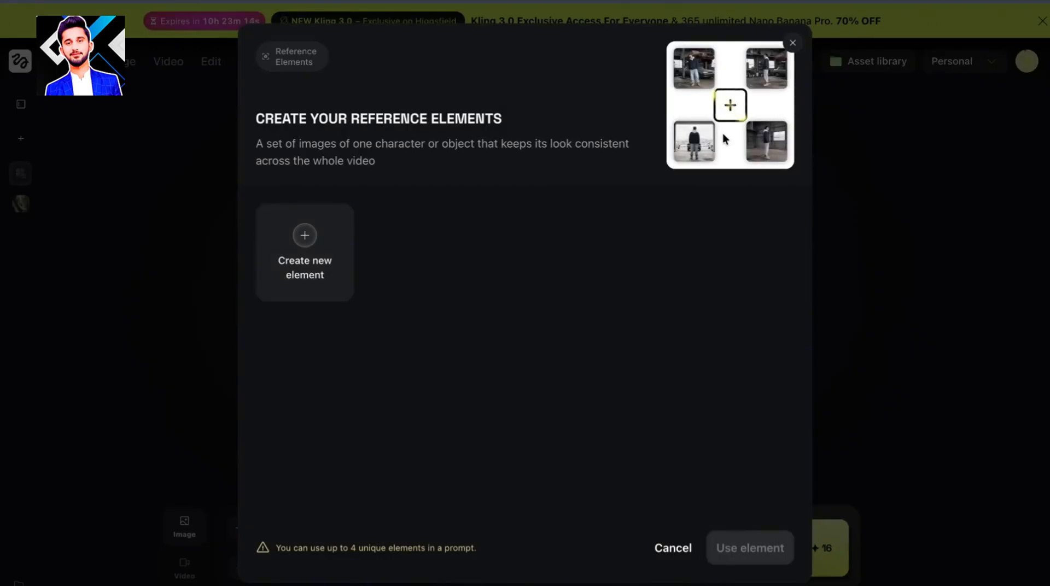
pyautogui.click(333, 244)
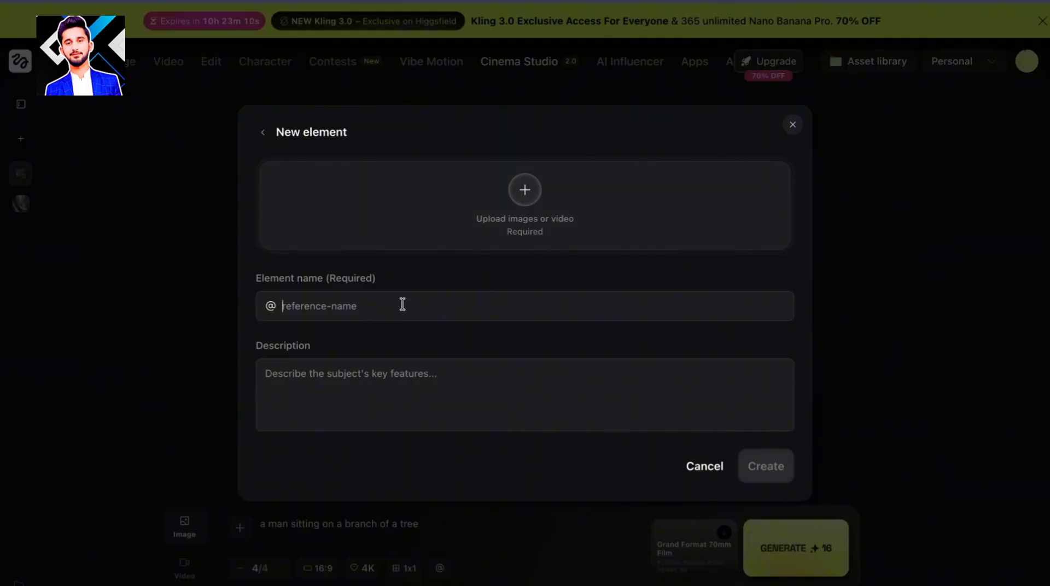
pyautogui.write('harry')
pyautogui.click(690, 465)
pyautogui.click(684, 554)
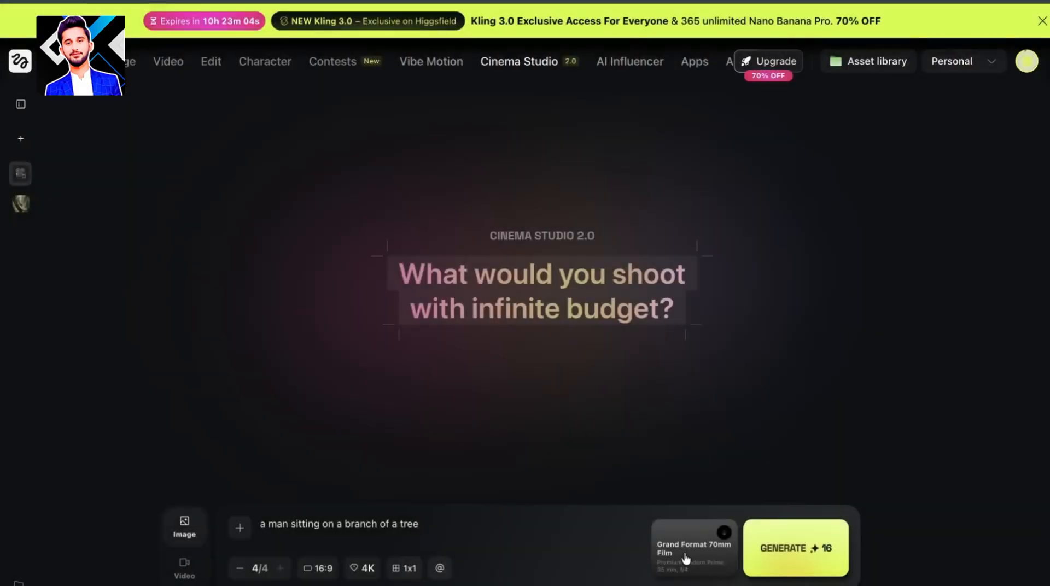
pyautogui.click(440, 568)
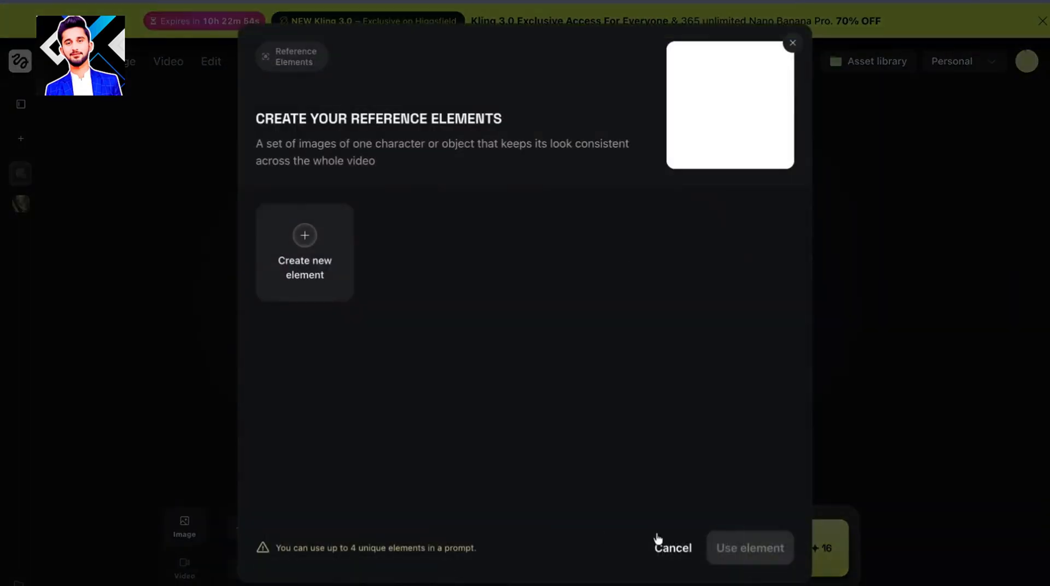
pyautogui.click(678, 545)
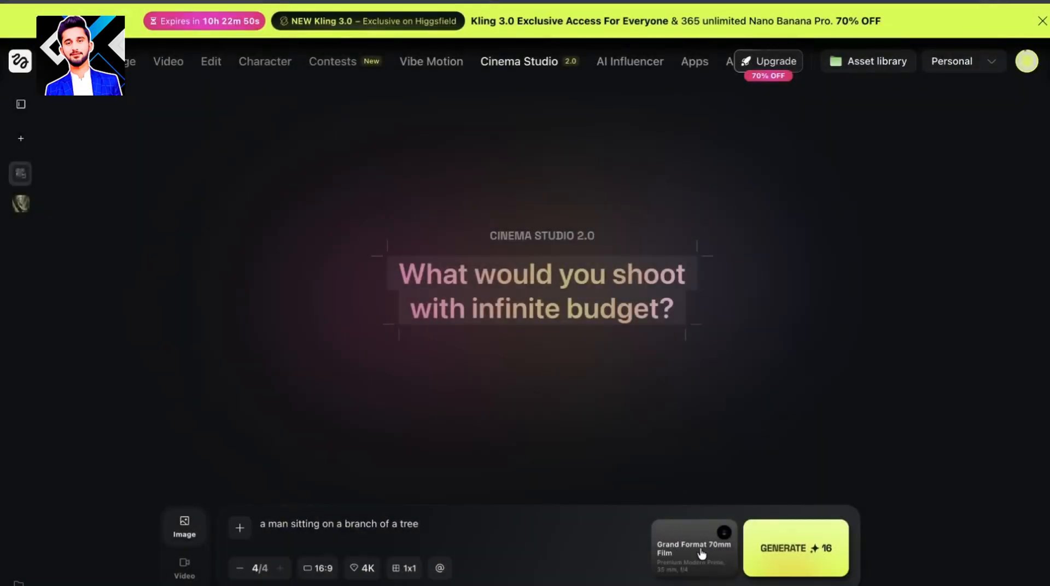
# - Look through the available cameras and lenses in the camera setup for the image
pyautogui.click(701, 550)
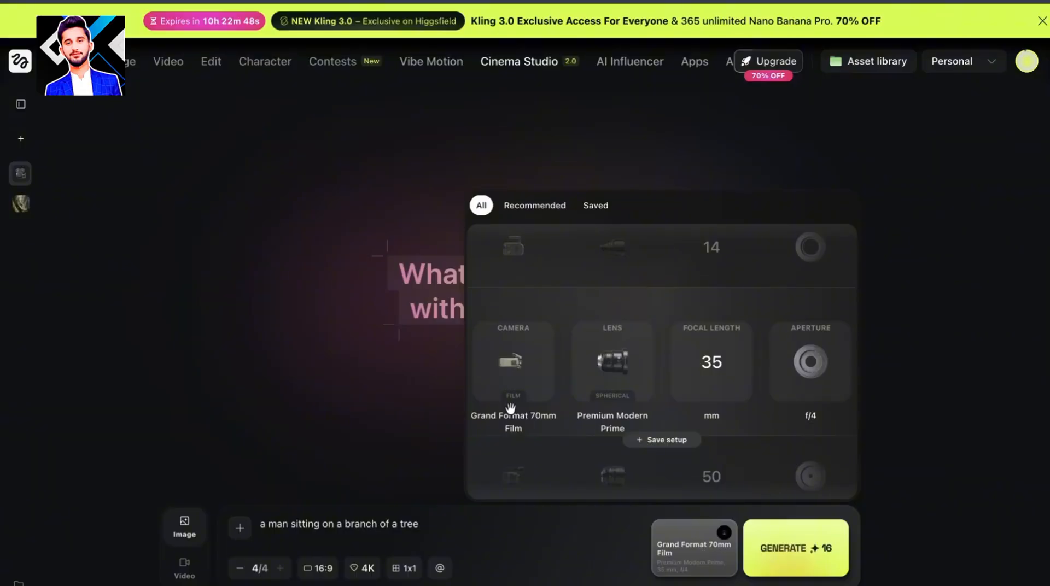
pyautogui.scroll(1, 510, 408)
pyautogui.scroll(3, 511, 408)
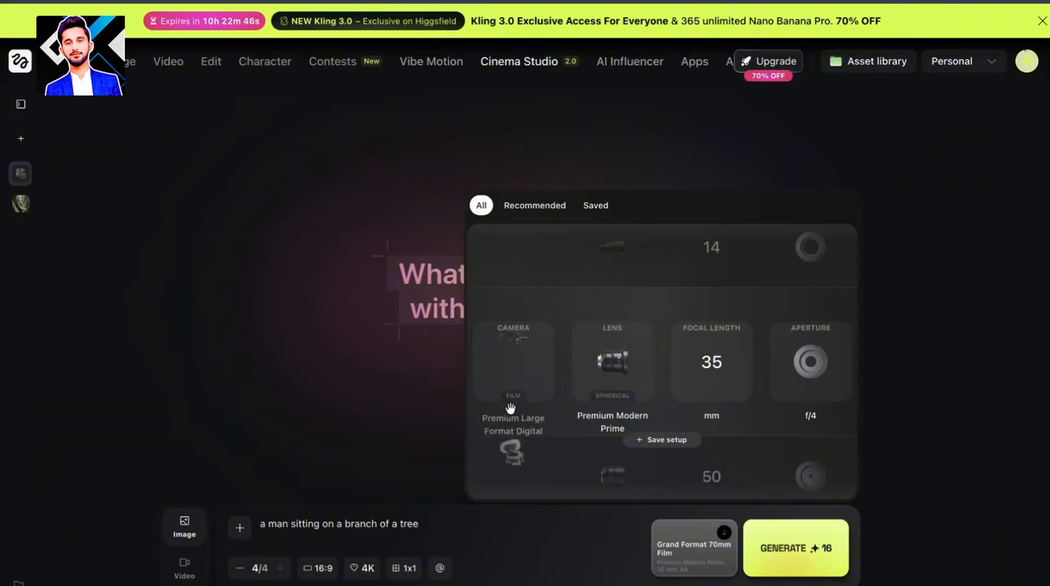
pyautogui.scroll(3, 510, 407)
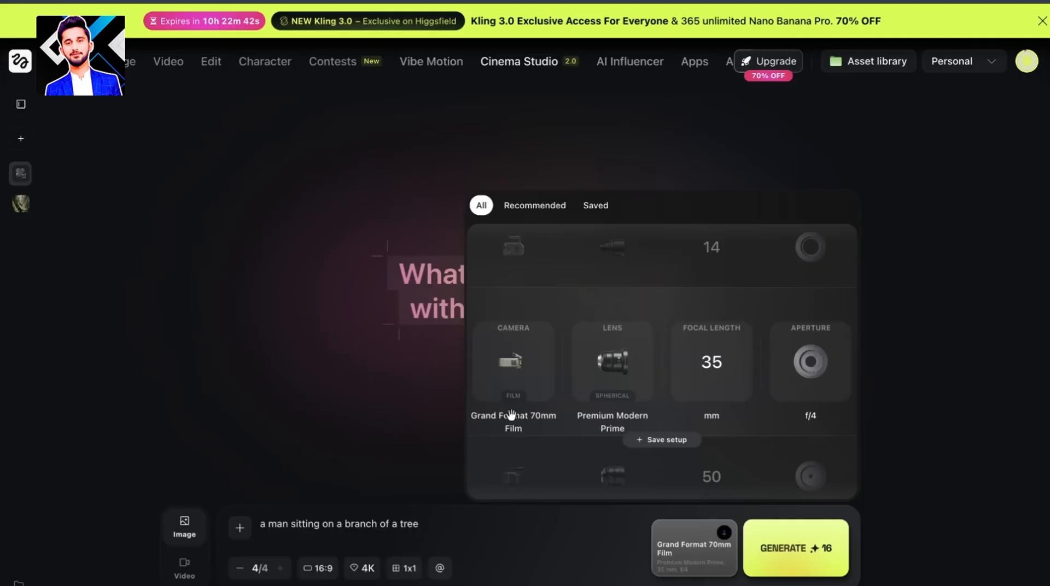
pyautogui.scroll(3, 599, 396)
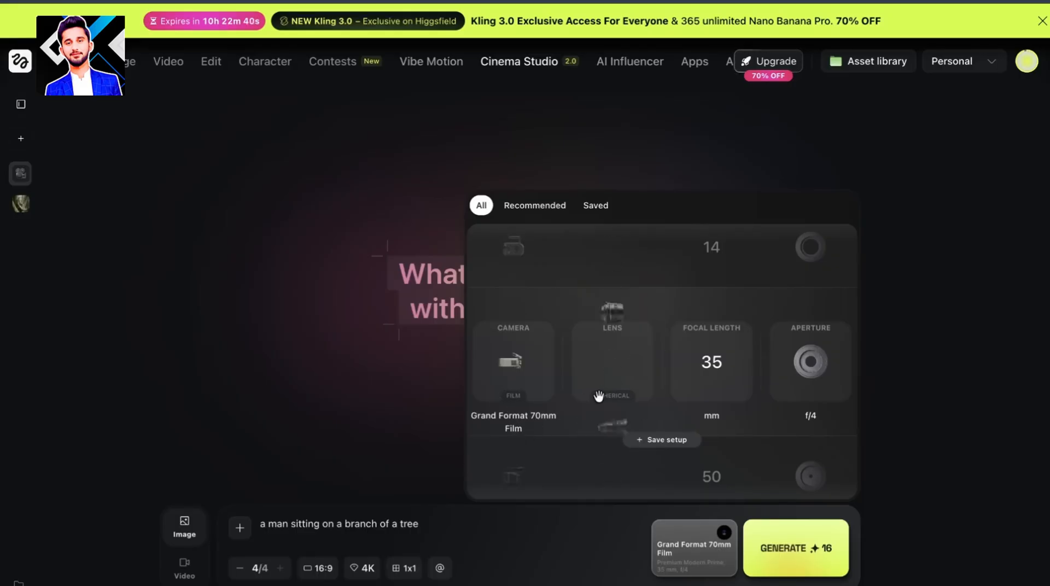
pyautogui.scroll(-3, 599, 396)
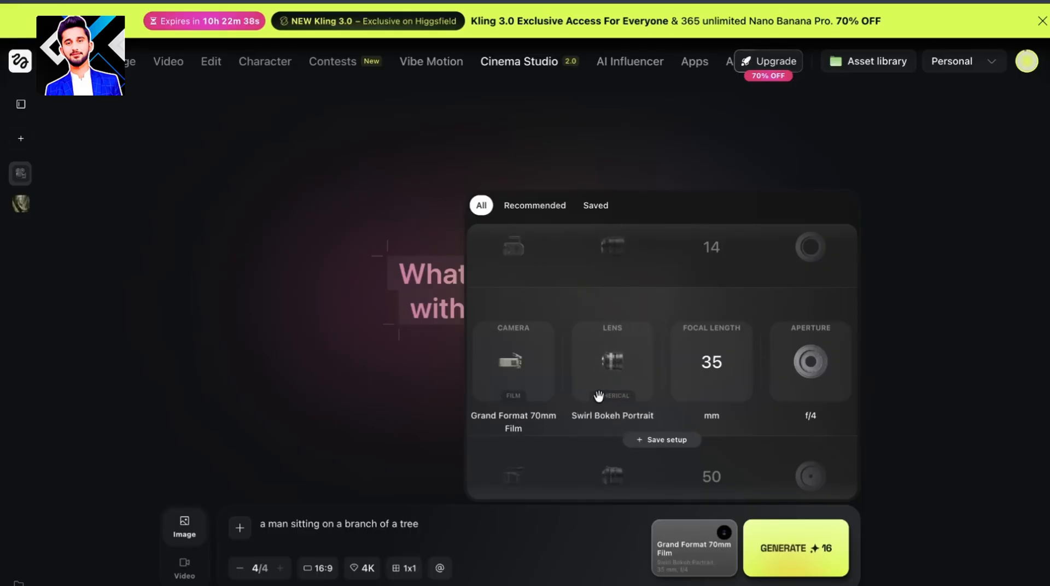
pyautogui.scroll(-1, 599, 397)
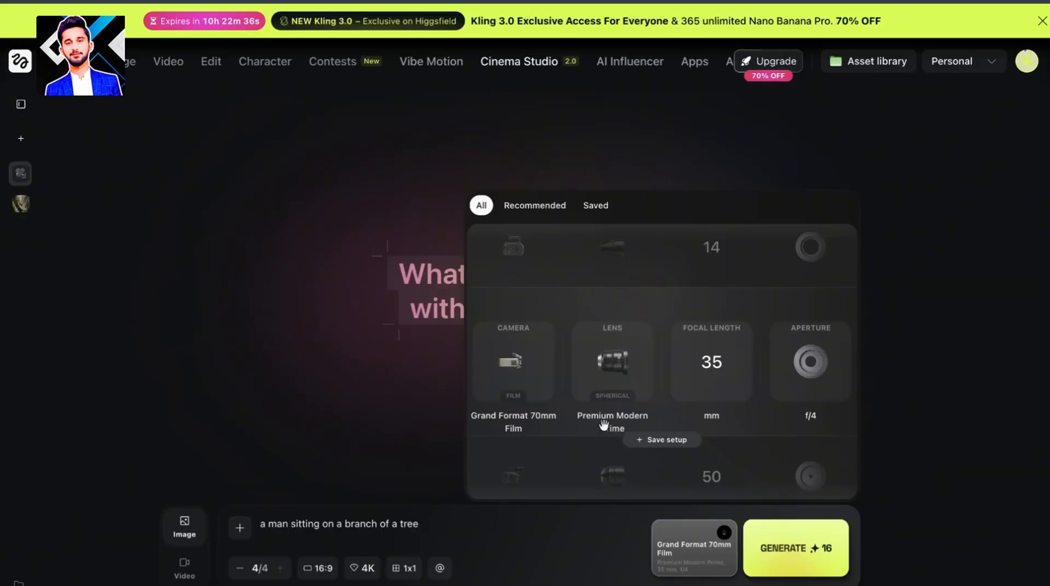
pyautogui.scroll(-1, 682, 374)
pyautogui.scroll(1, 681, 374)
pyautogui.scroll(2, 786, 371)
pyautogui.scroll(1, 785, 371)
# - Generate the images of the man on the tree branch and view the second image's details at large size
pyautogui.click(786, 567)
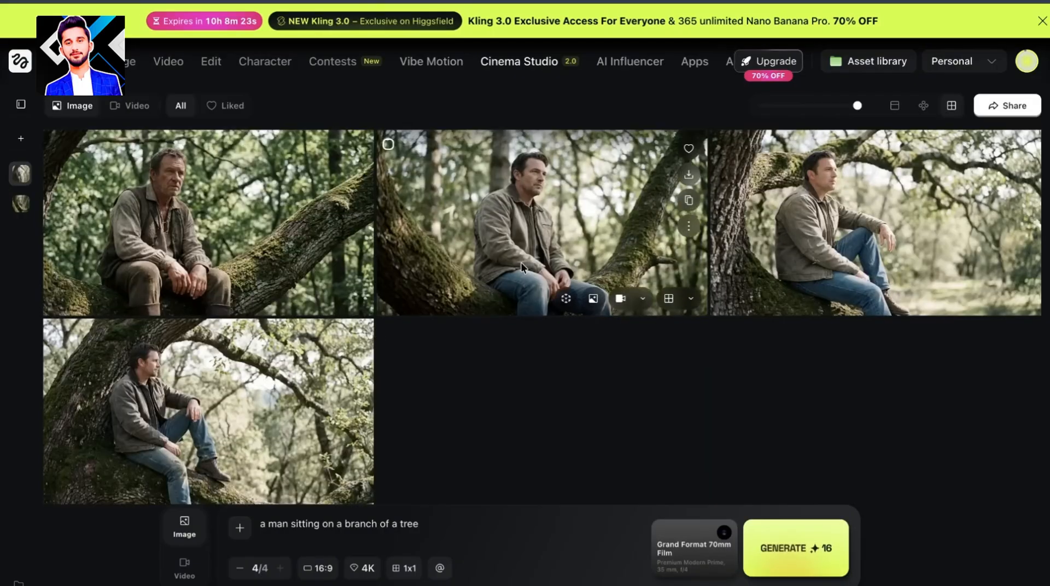
pyautogui.click(590, 196)
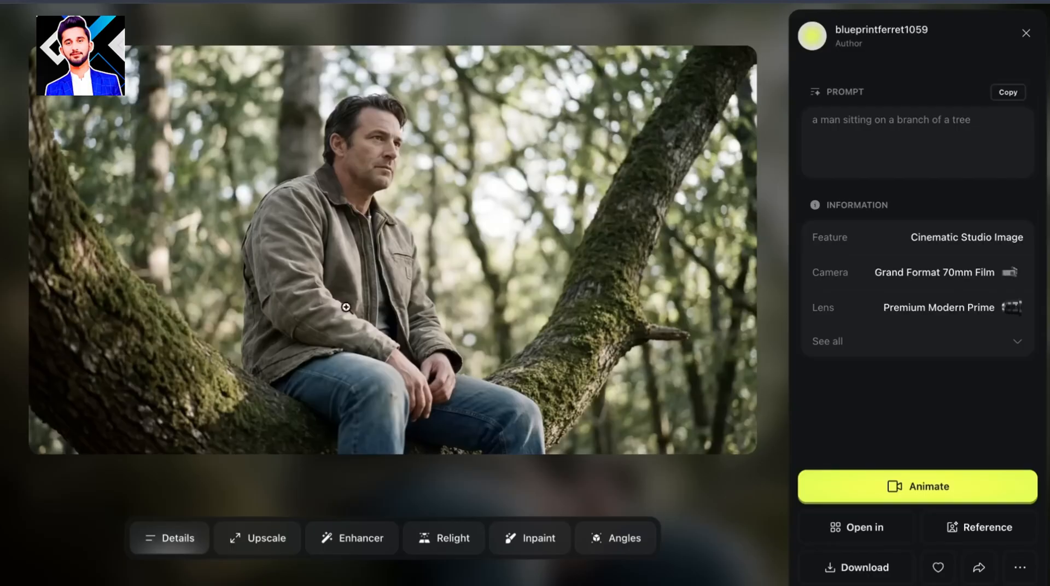
pyautogui.click(435, 493)
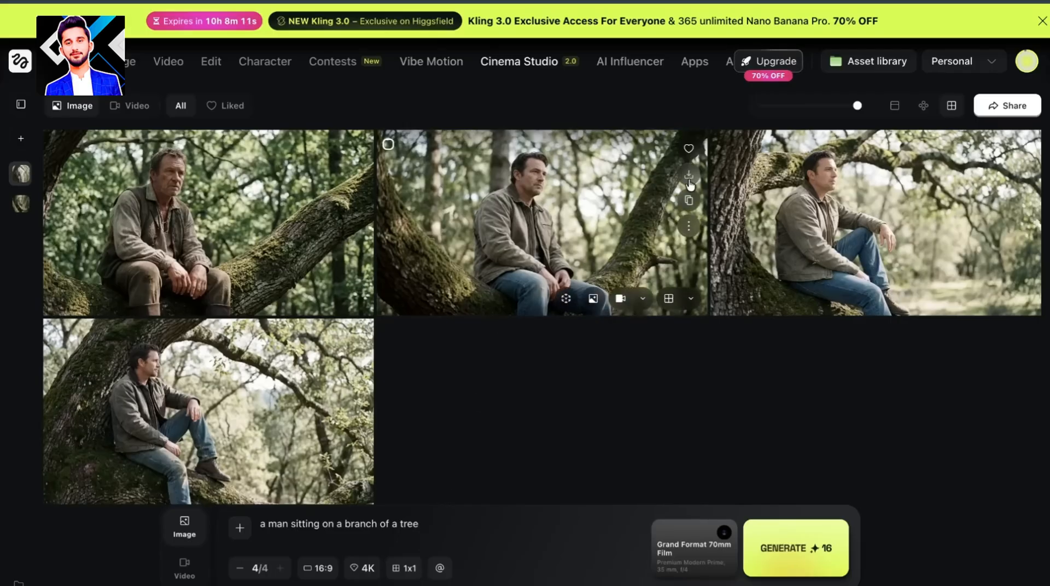
# - Check the additional actions for the second generated image and generate a 3D scene from it
pyautogui.click(688, 226)
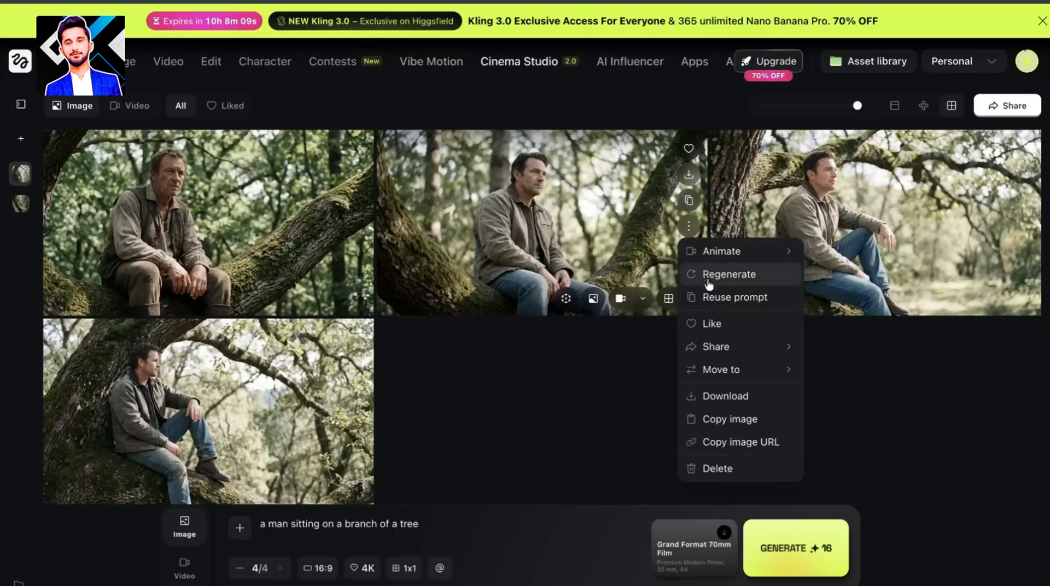
pyautogui.click(644, 364)
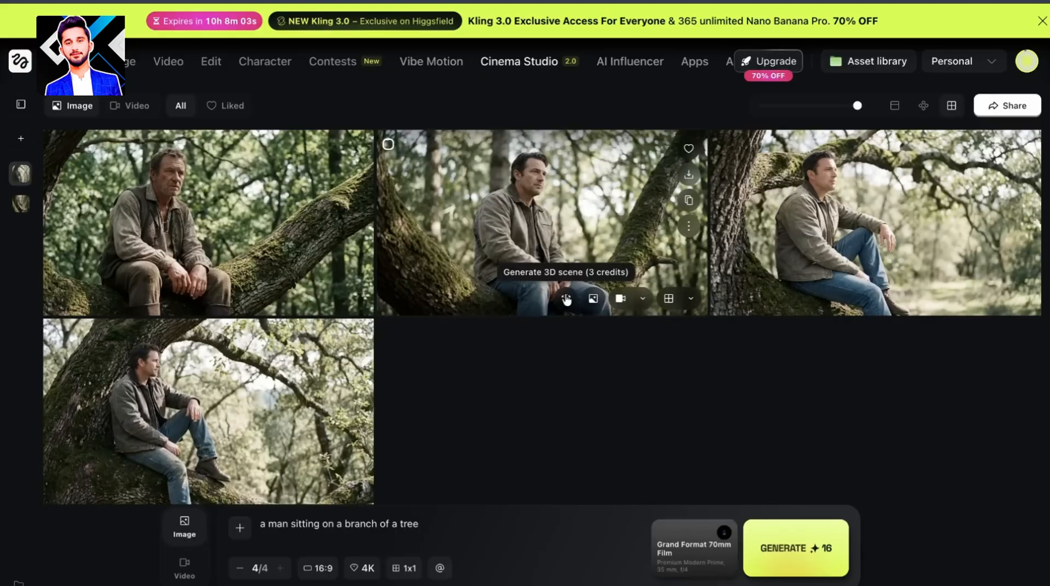
pyautogui.click(566, 300)
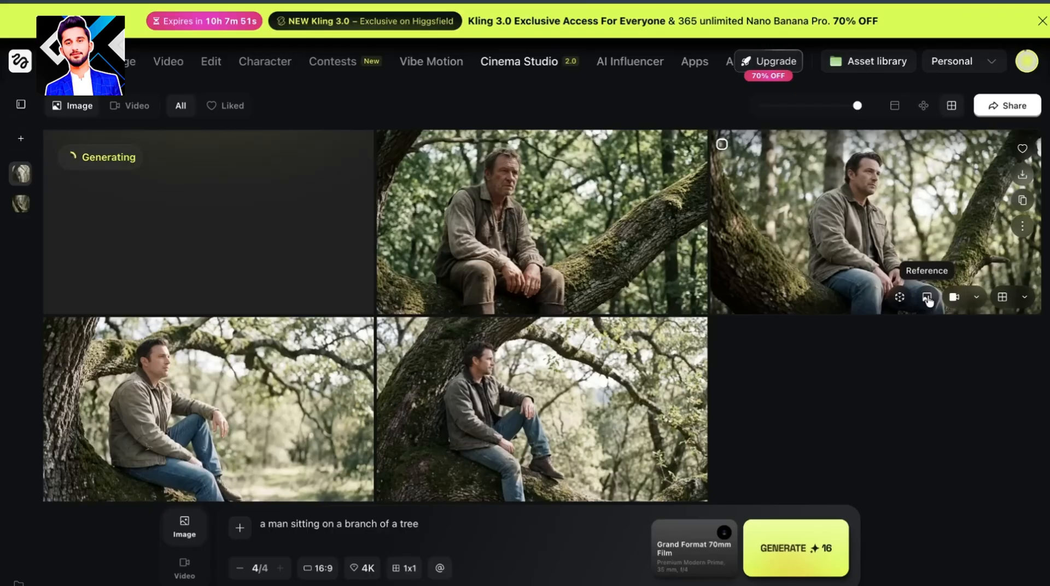
# - Check the frame placement options for the second generated image and generate a multishot grid from it
pyautogui.click(975, 298)
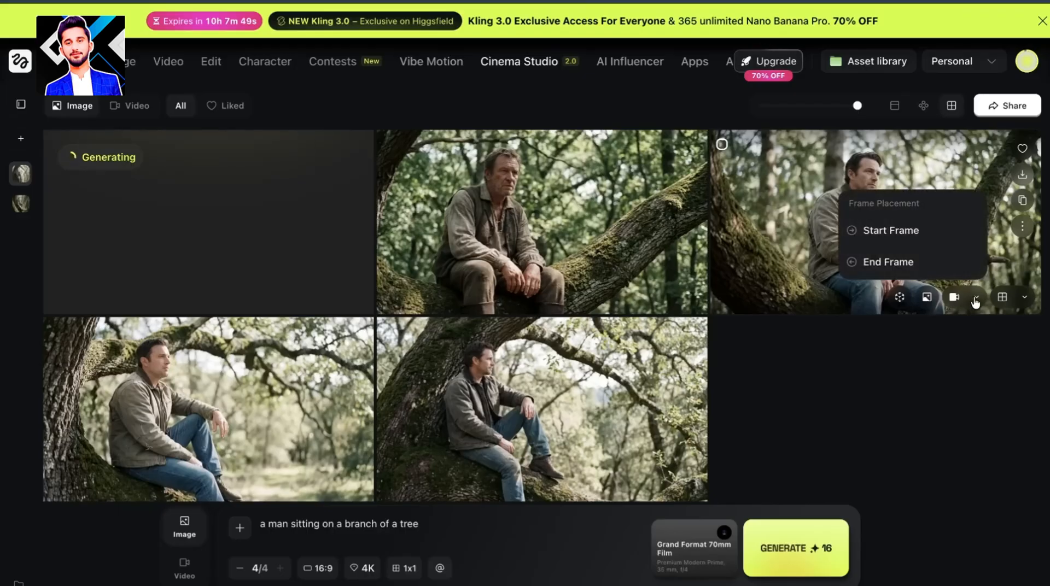
pyautogui.click(1005, 298)
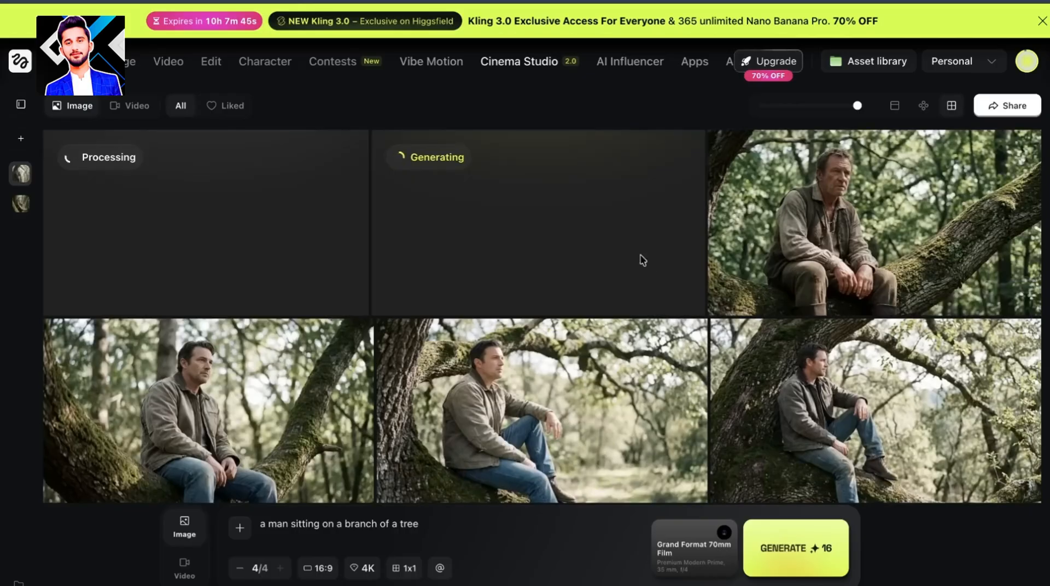
# - Generate What's next story scenes from the image of the older man on the branch
pyautogui.click(1024, 298)
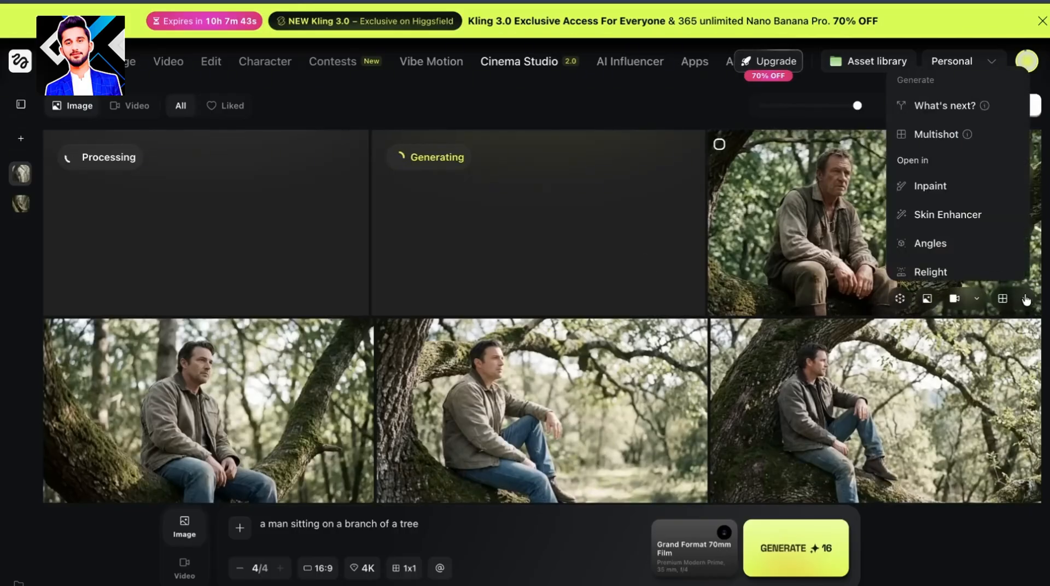
pyautogui.moveTo(943, 140)
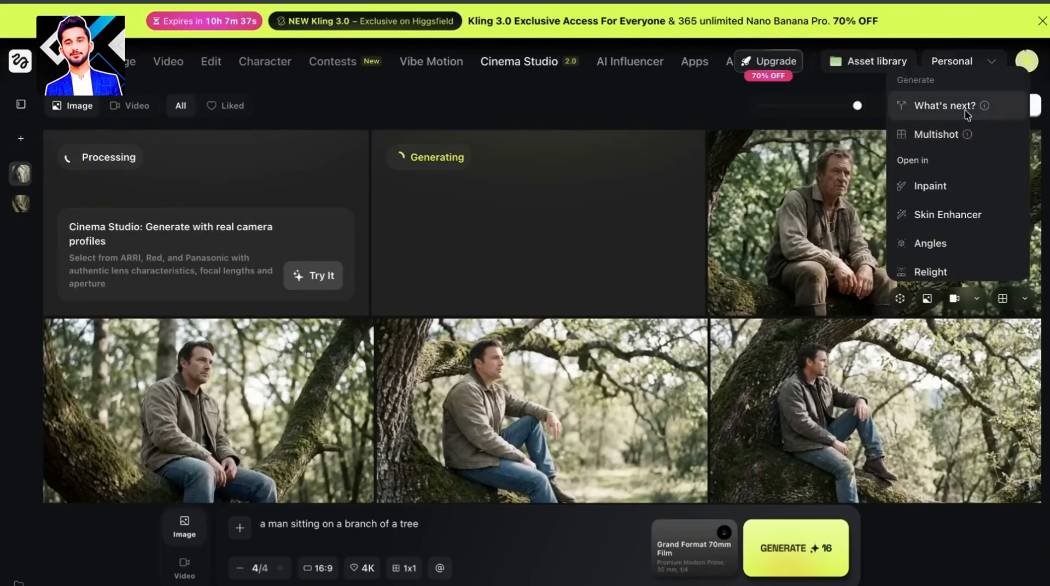
pyautogui.moveTo(955, 112)
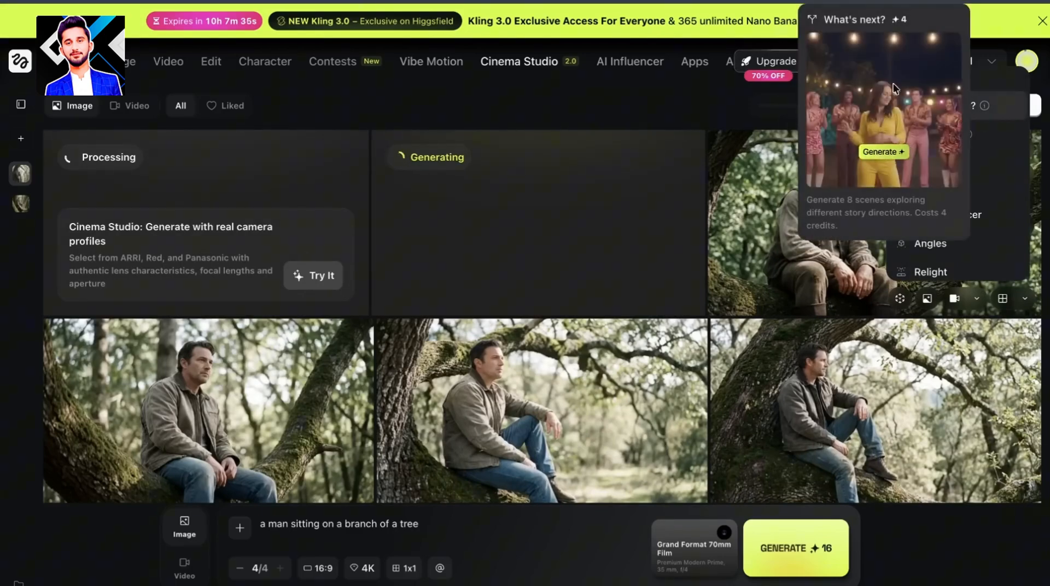
pyautogui.click(988, 107)
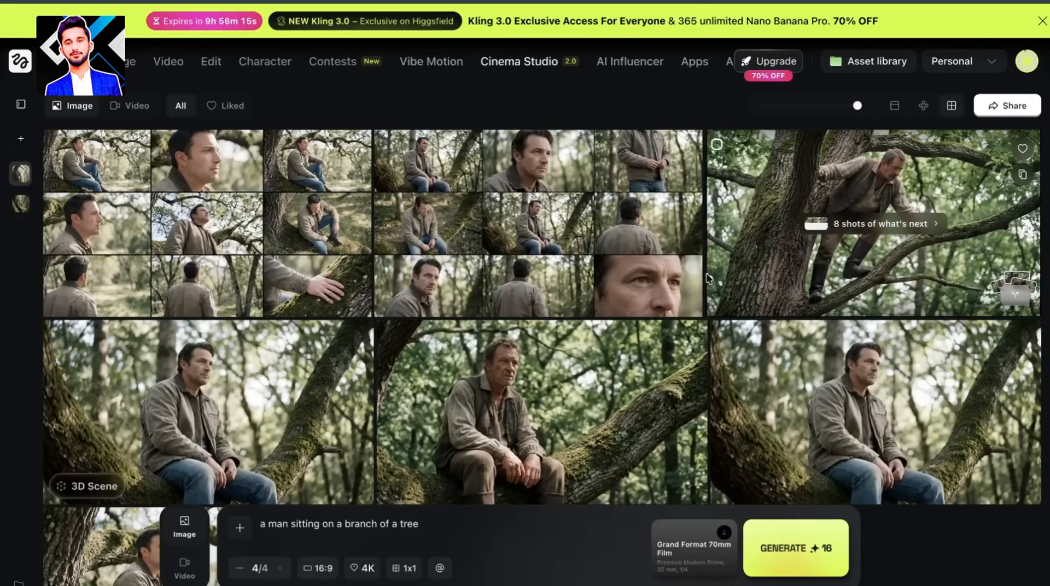
# - Look through the first multishot set of the man on the tree in grid and single-image view, then close it
pyautogui.click(290, 221)
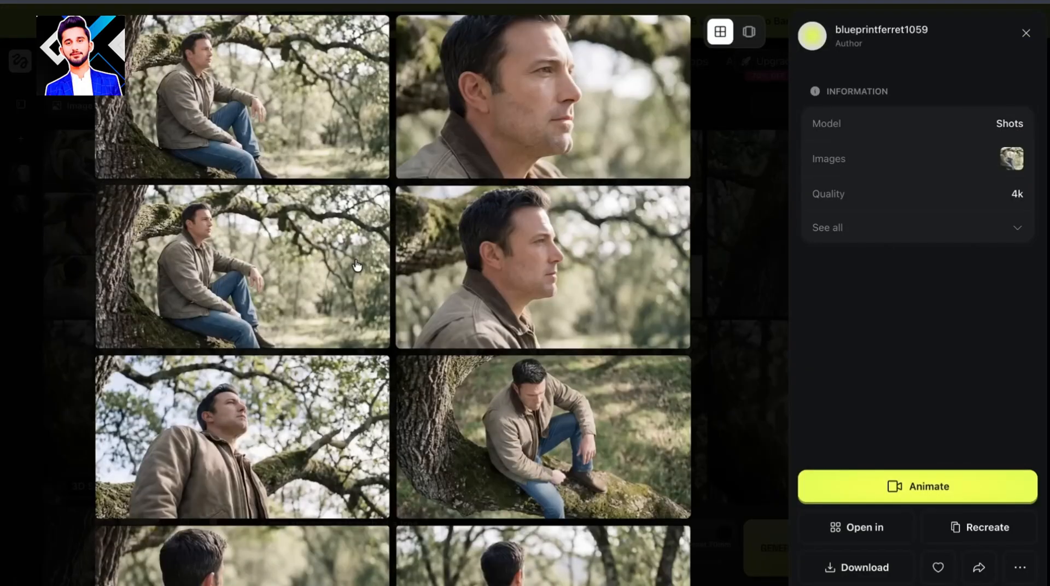
pyautogui.scroll(-6, 357, 266)
pyautogui.scroll(6, 357, 266)
pyautogui.scroll(-3, 357, 266)
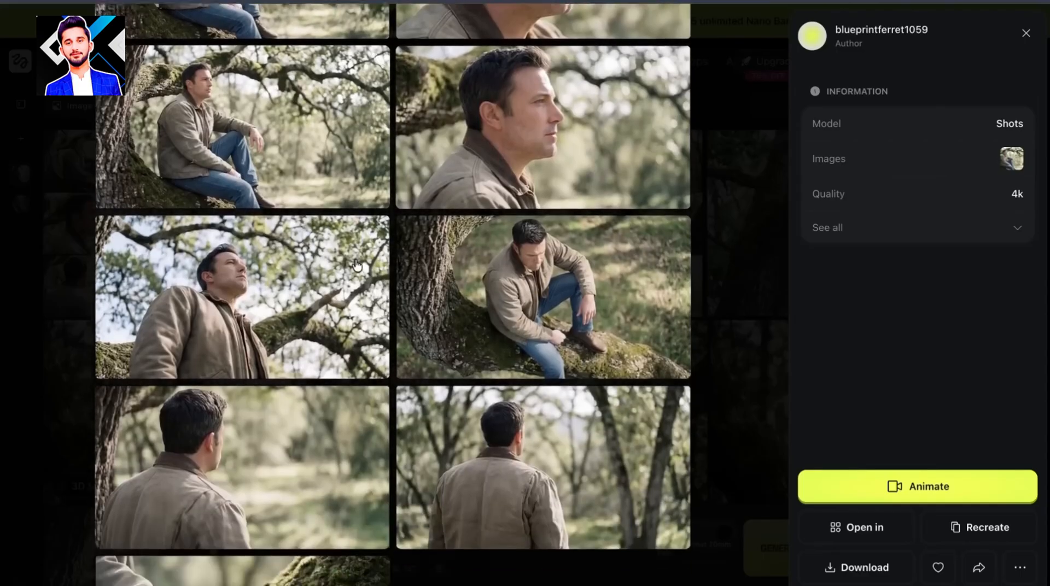
pyautogui.scroll(-4, 356, 266)
pyautogui.scroll(7, 357, 266)
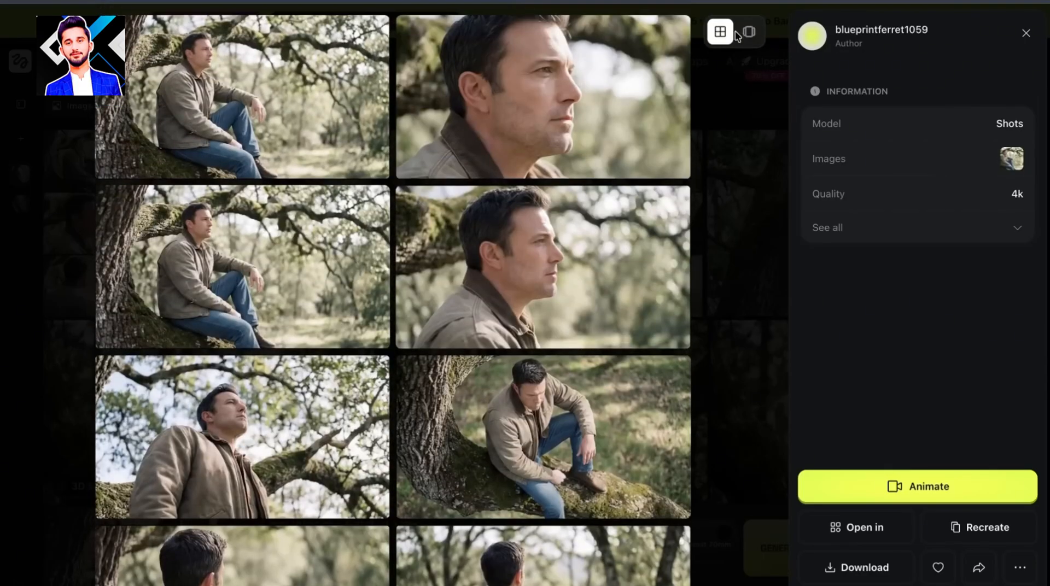
pyautogui.click(748, 32)
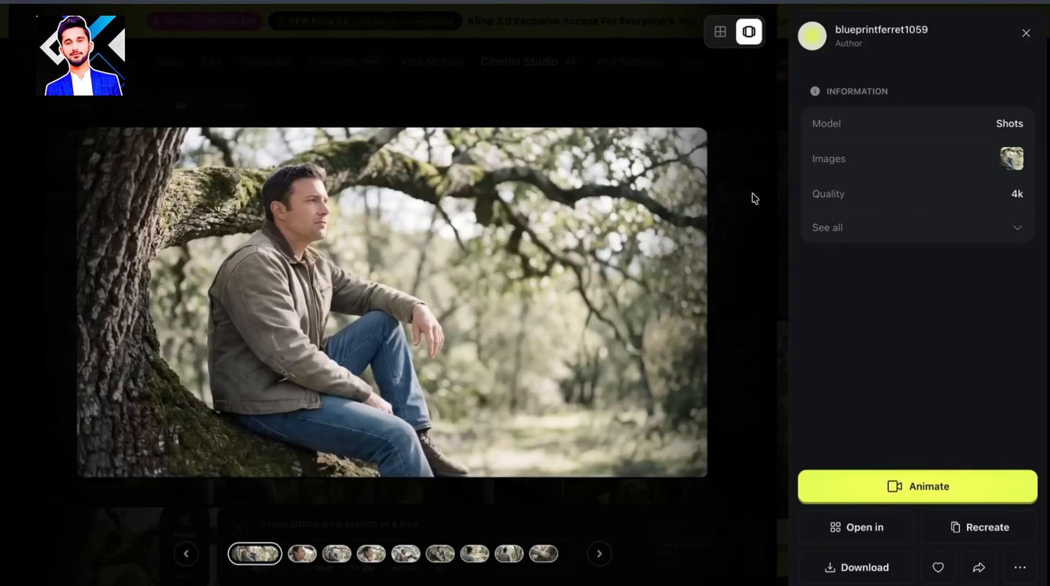
pyautogui.click(1026, 34)
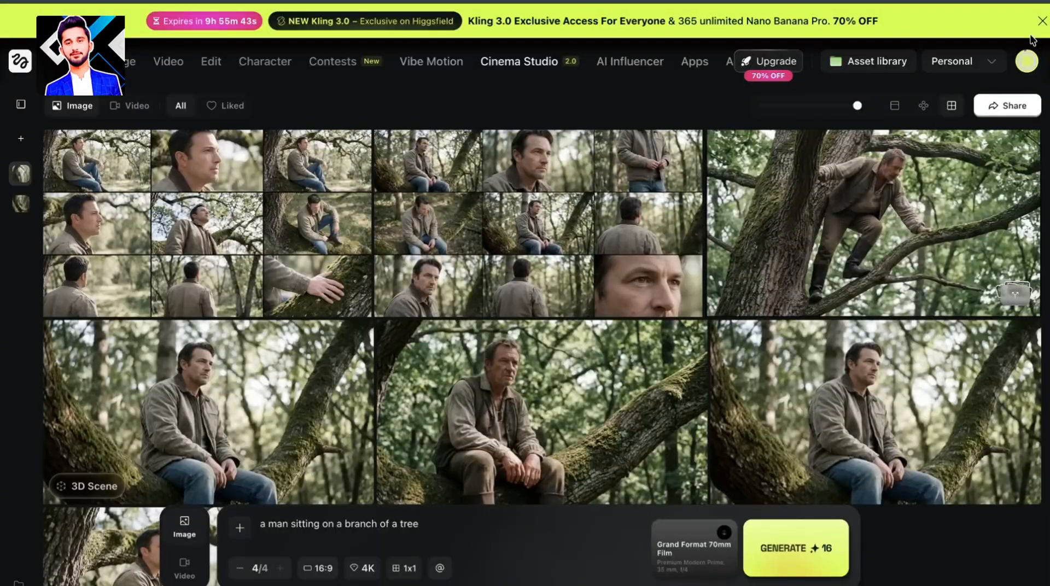
# - Look through the What's Next story scenes generated for the older man and close them
pyautogui.click(871, 248)
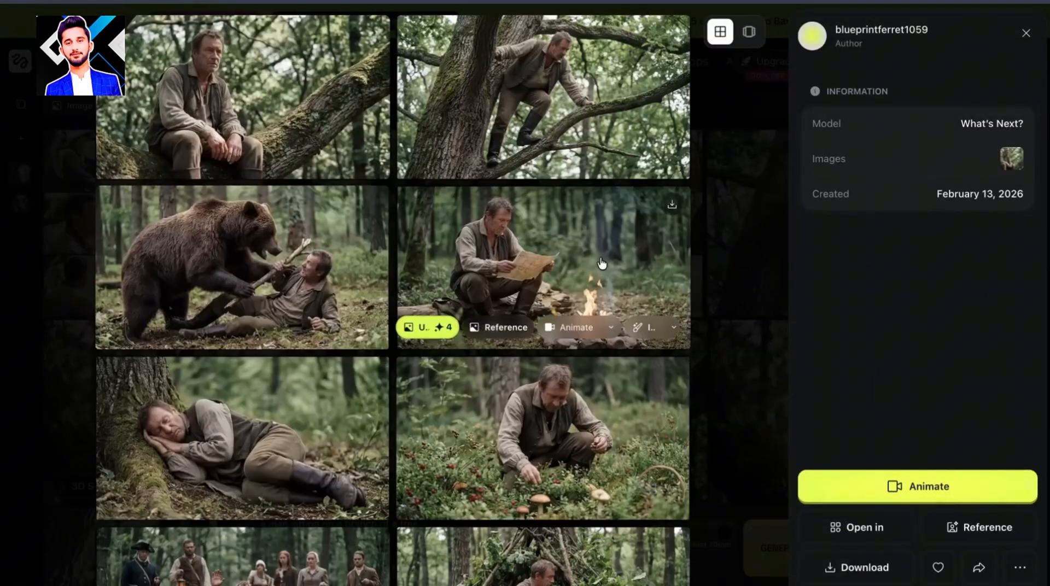
pyautogui.scroll(-1, 602, 263)
pyautogui.scroll(-4, 601, 263)
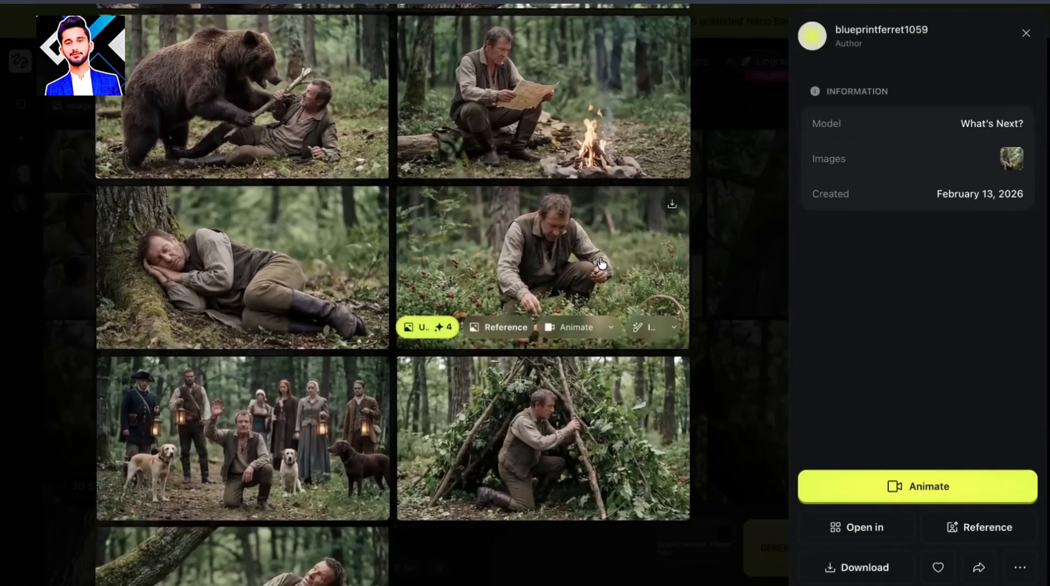
pyautogui.scroll(-2, 602, 263)
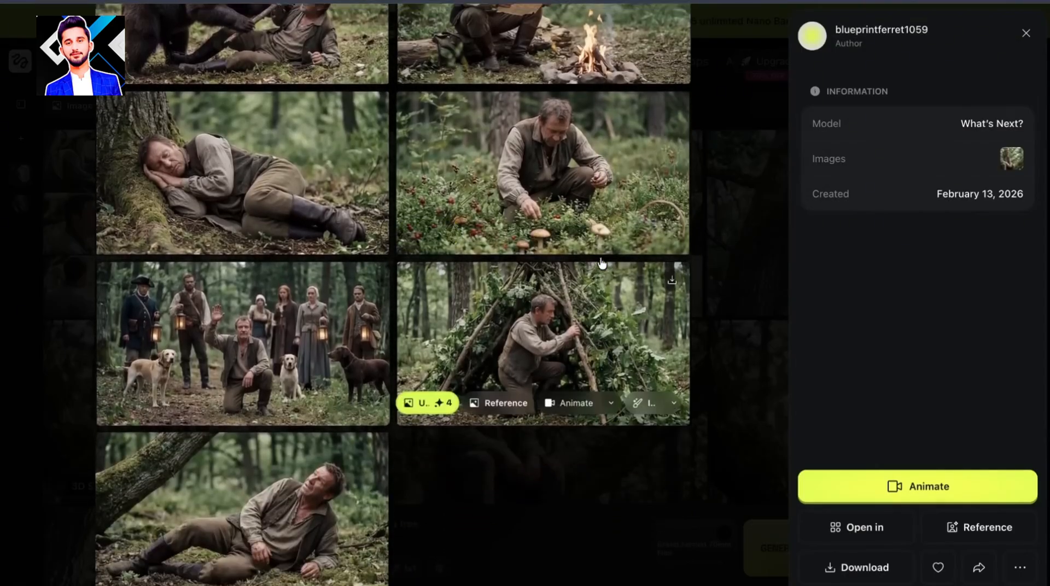
pyautogui.scroll(4, 601, 263)
pyautogui.scroll(2, 601, 263)
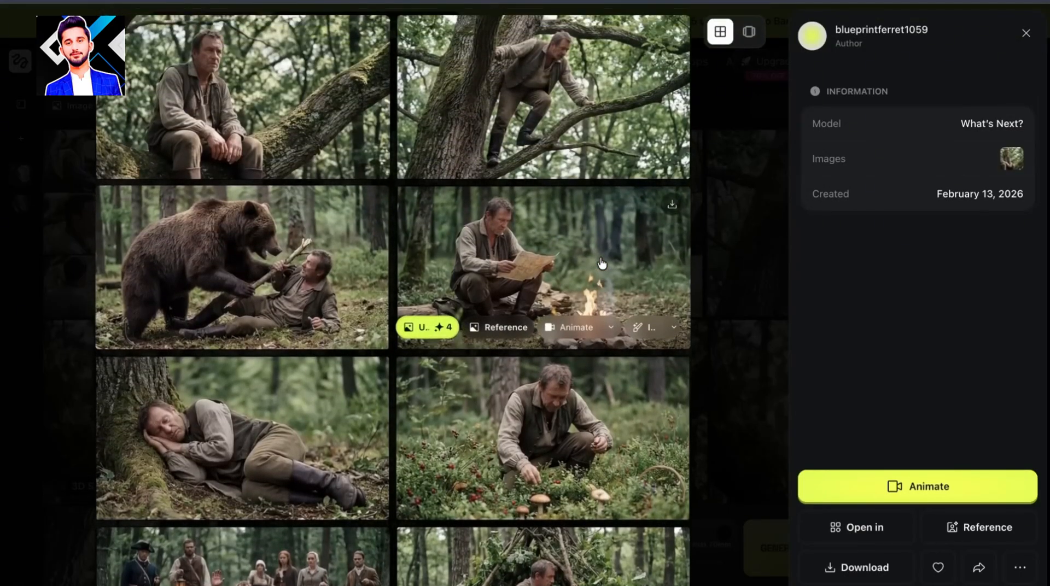
pyautogui.scroll(-4, 268, 270)
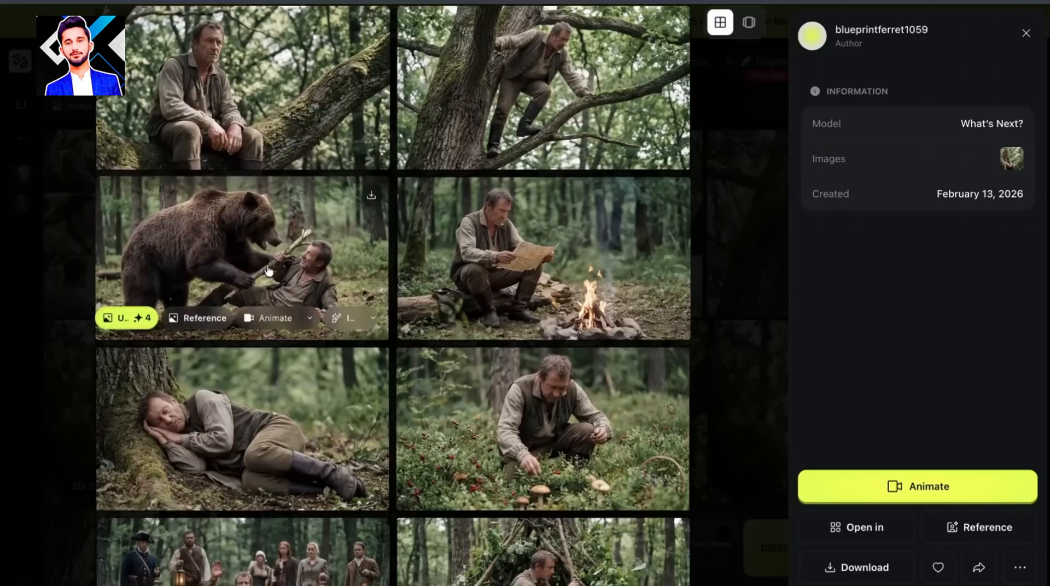
pyautogui.scroll(-2, 268, 270)
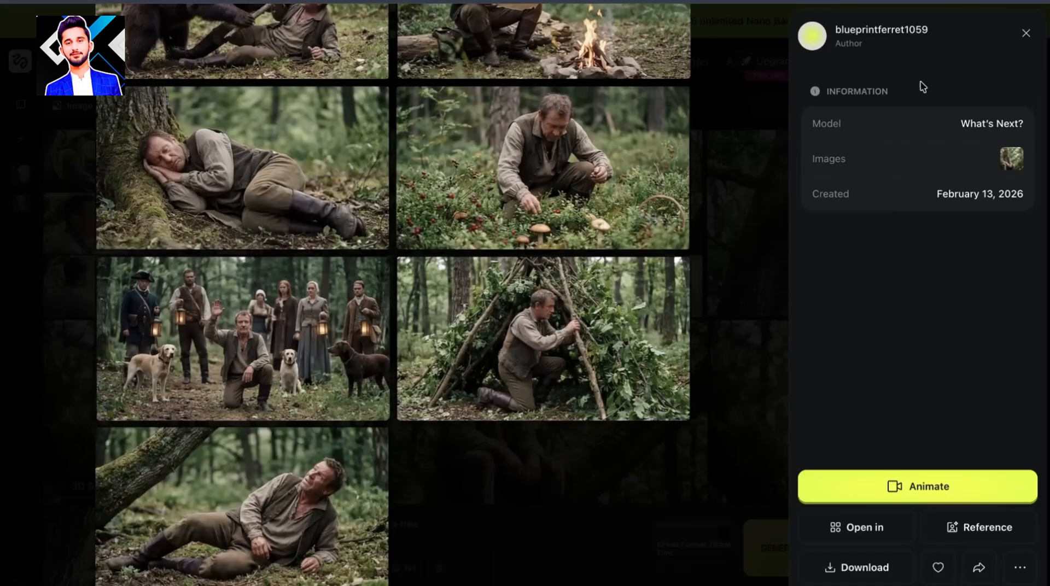
pyautogui.click(1027, 40)
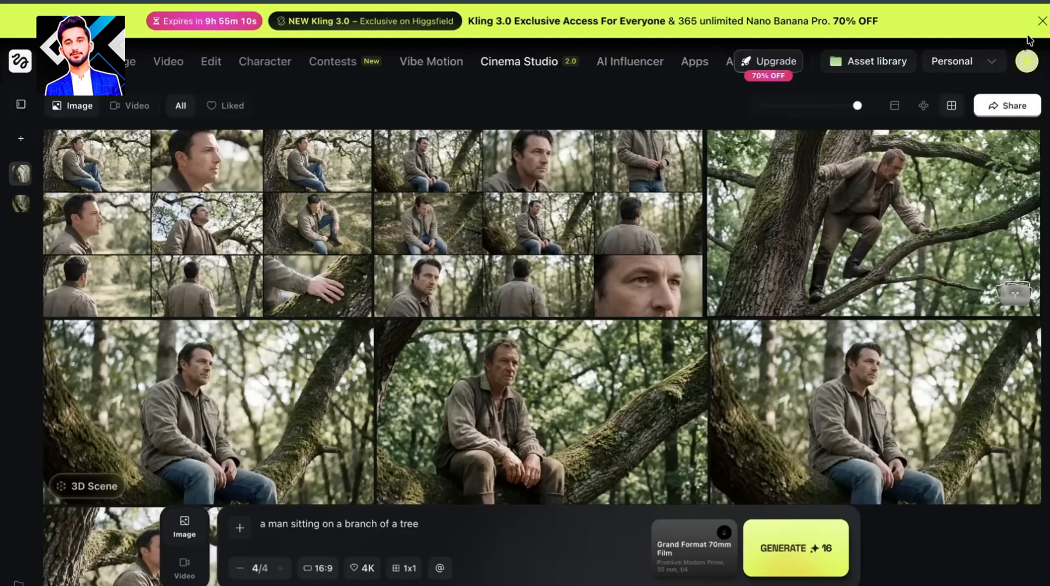
# - Open the 3D scene of the man, shift the view to reframe him, keep the 24 mm wide lens and capture a shot
pyautogui.click(260, 394)
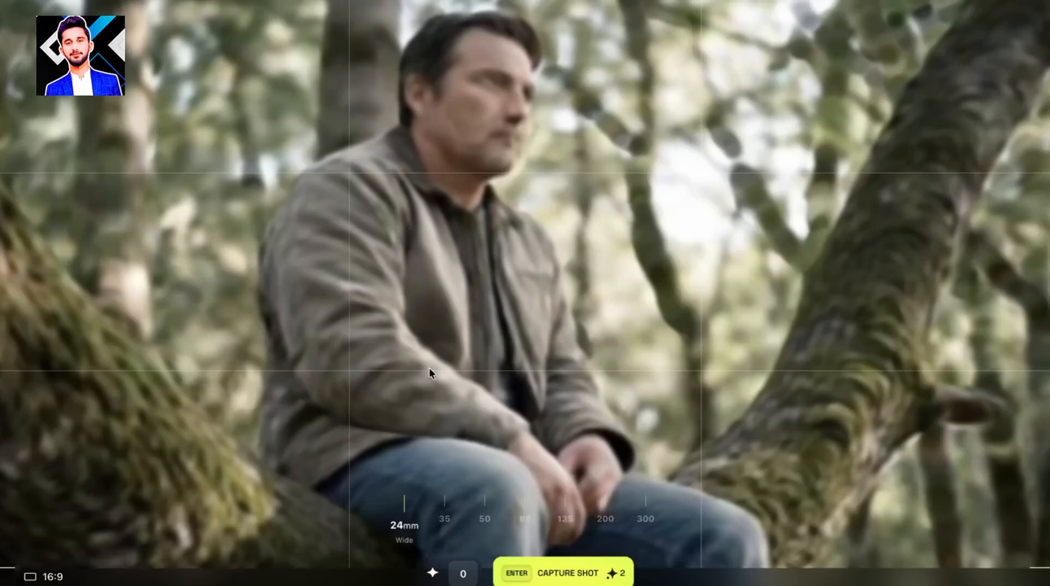
pyautogui.moveTo(429, 370); pyautogui.dragTo(343, 371)
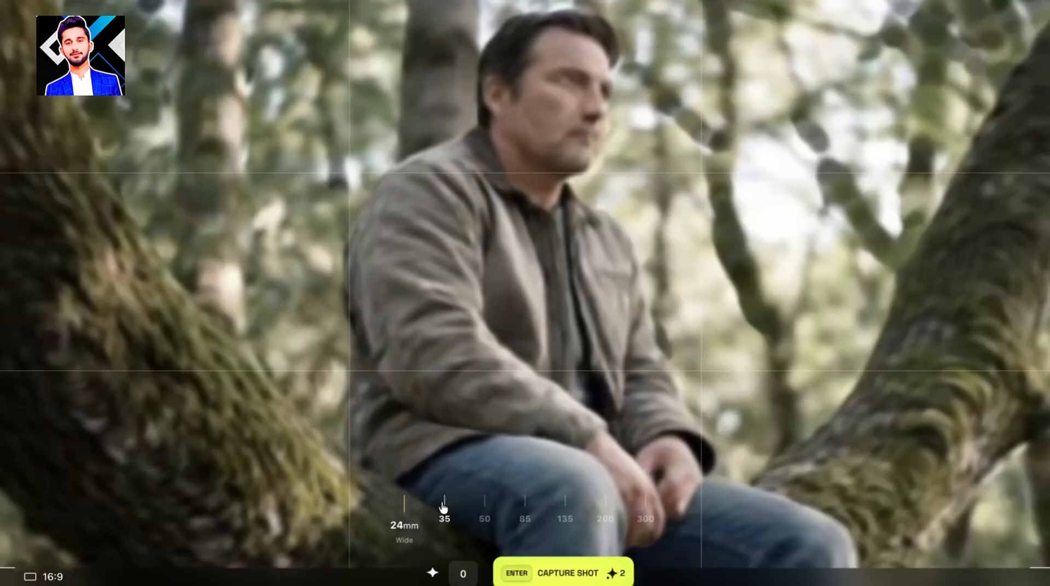
pyautogui.click(444, 509)
pyautogui.click(406, 510)
pyautogui.click(559, 576)
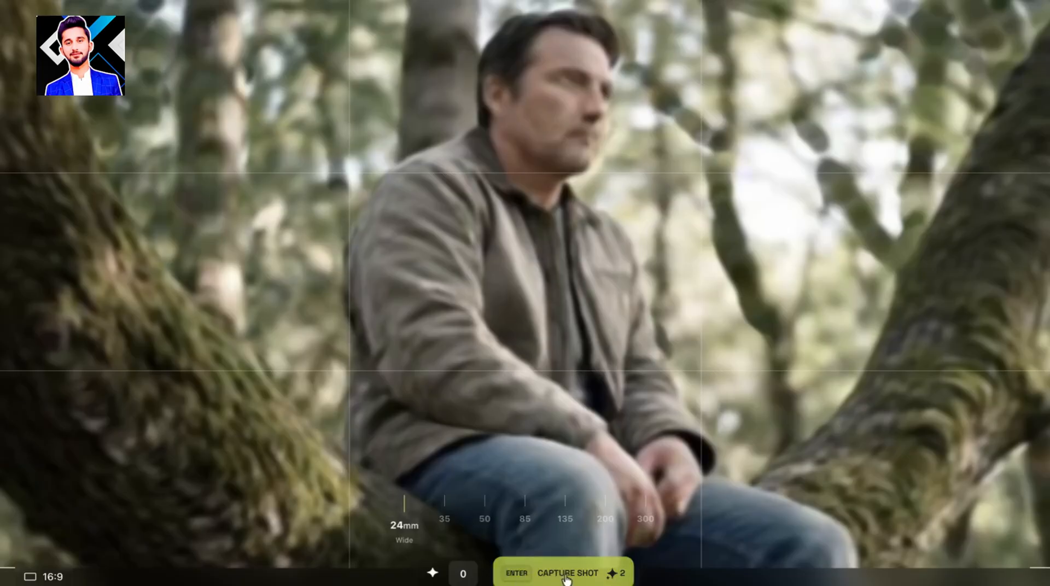
pyautogui.click(566, 578)
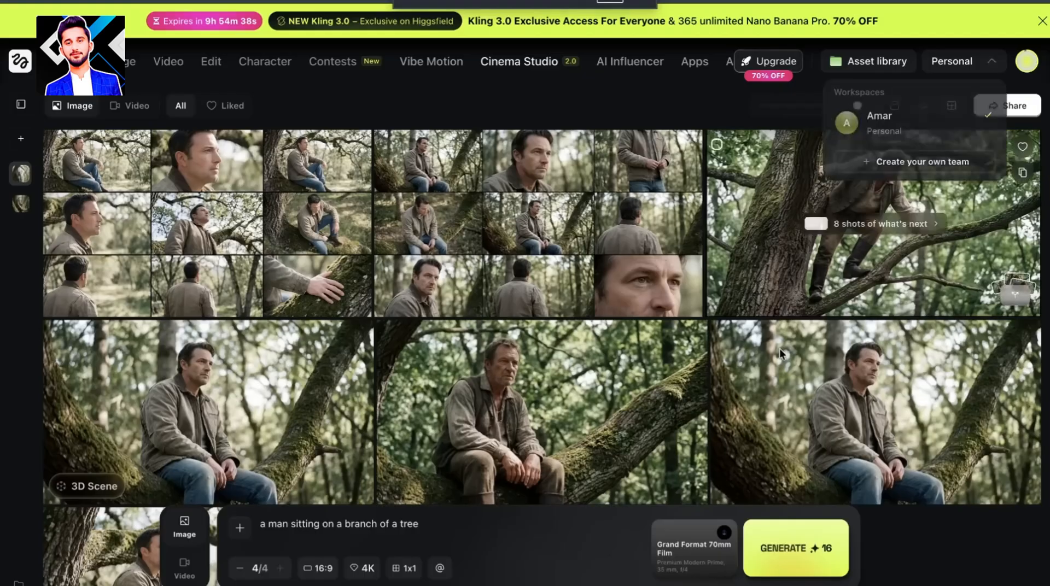
pyautogui.scroll(-5, 780, 349)
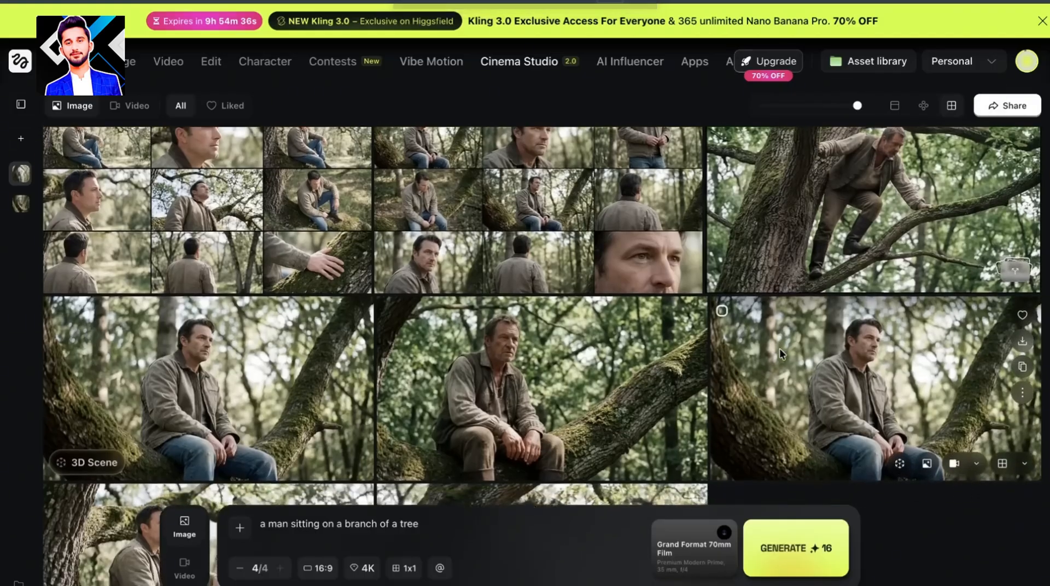
pyautogui.scroll(5, 782, 354)
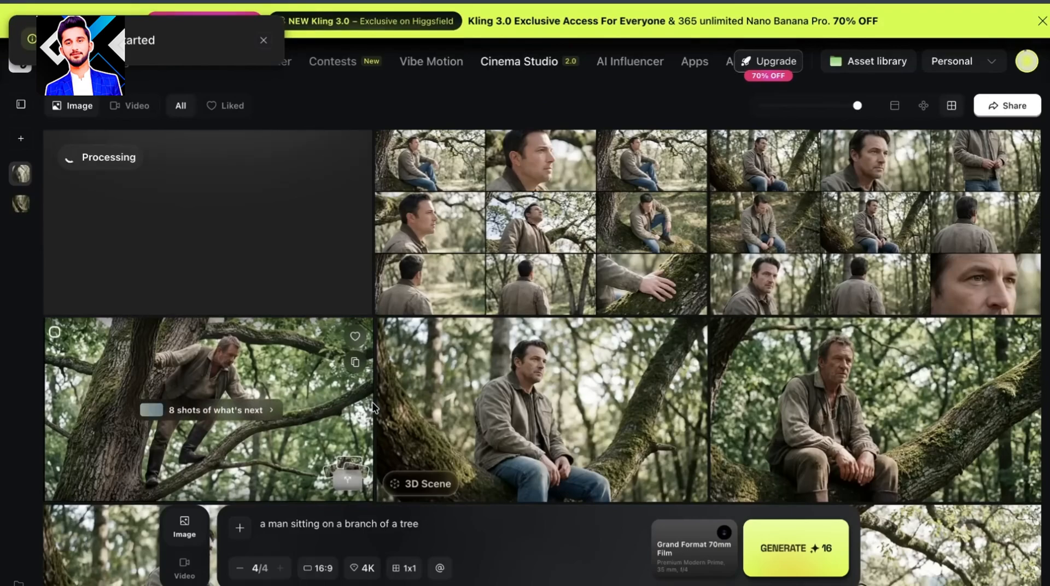
# - Switch to video generation and check the character input choices and the available camera movements
pyautogui.click(185, 569)
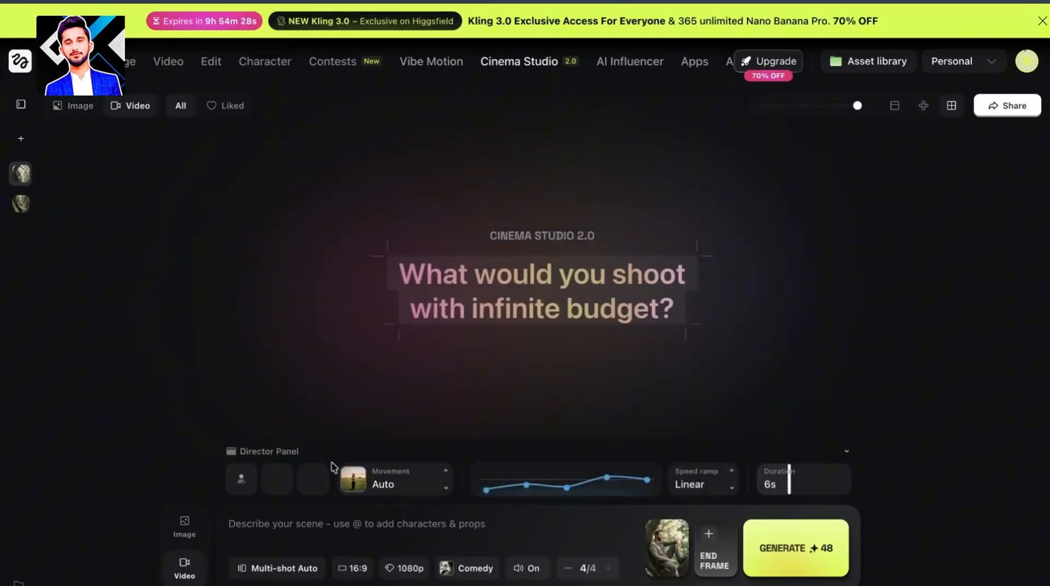
pyautogui.click(241, 478)
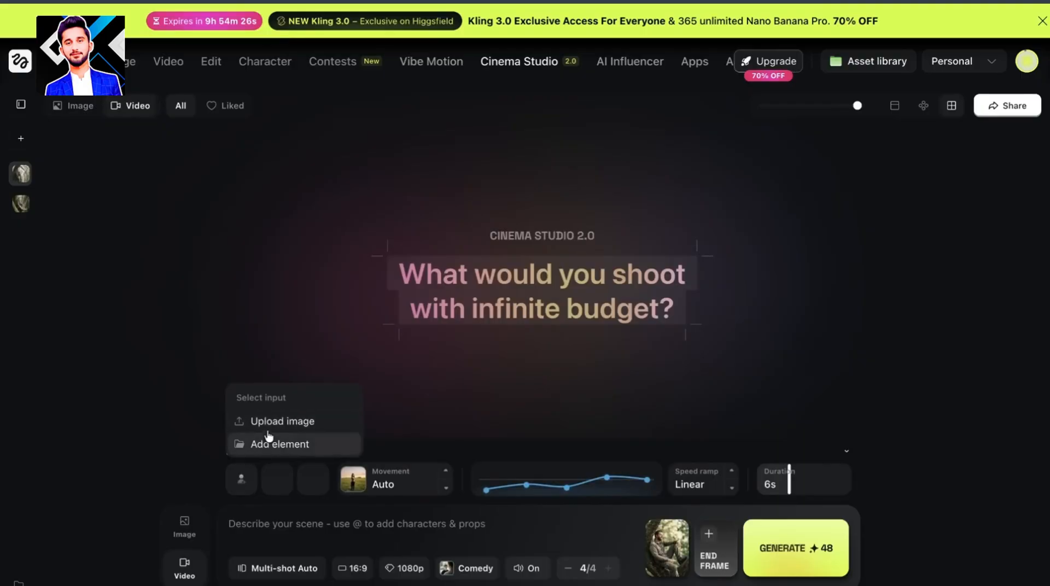
pyautogui.click(398, 492)
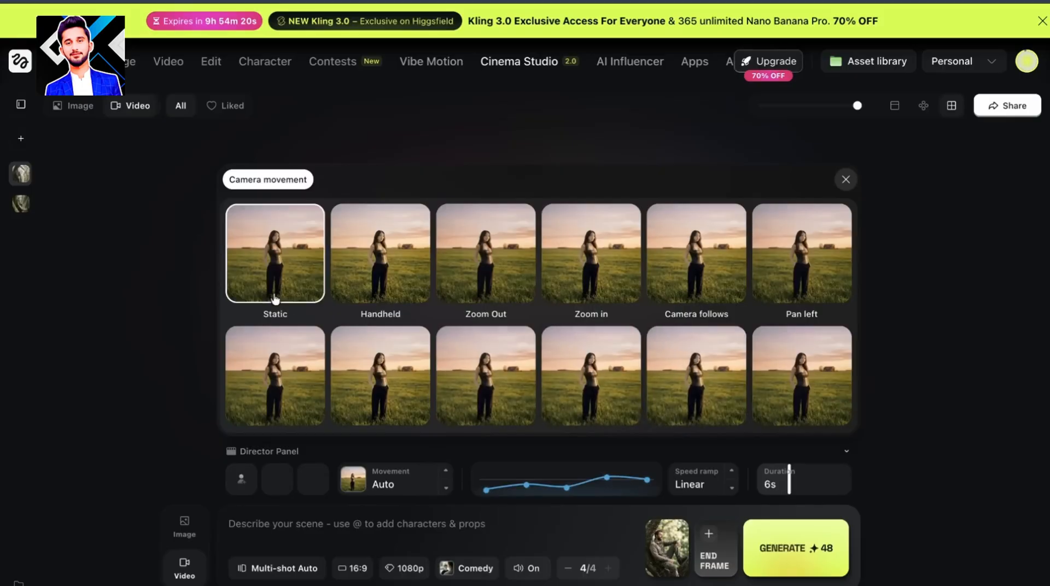
pyautogui.click(373, 477)
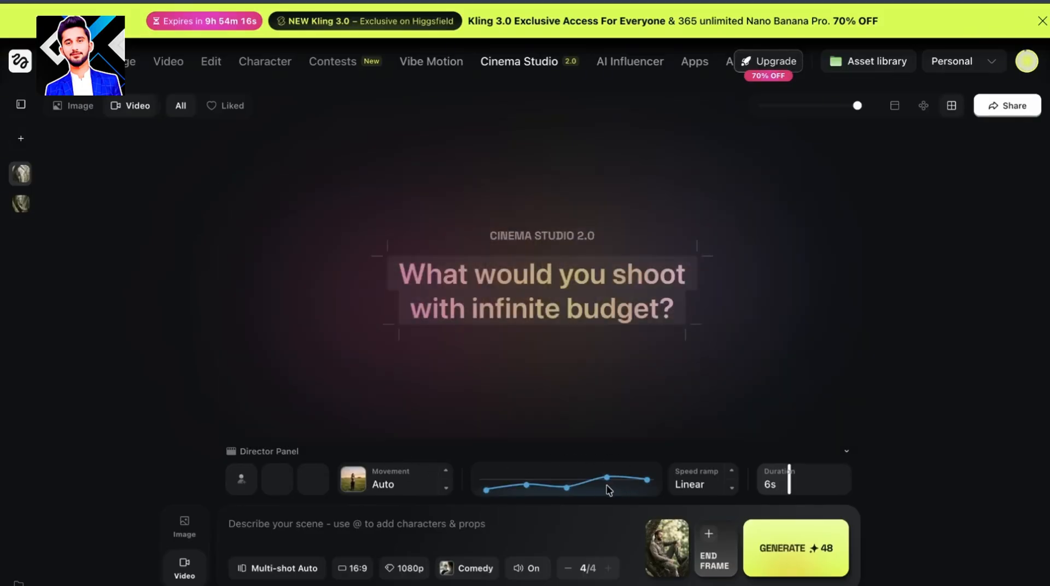
# - Set the speed ramp to Auto, keep the duration at 6s and remove the start frame image
pyautogui.click(737, 477)
pyautogui.click(737, 478)
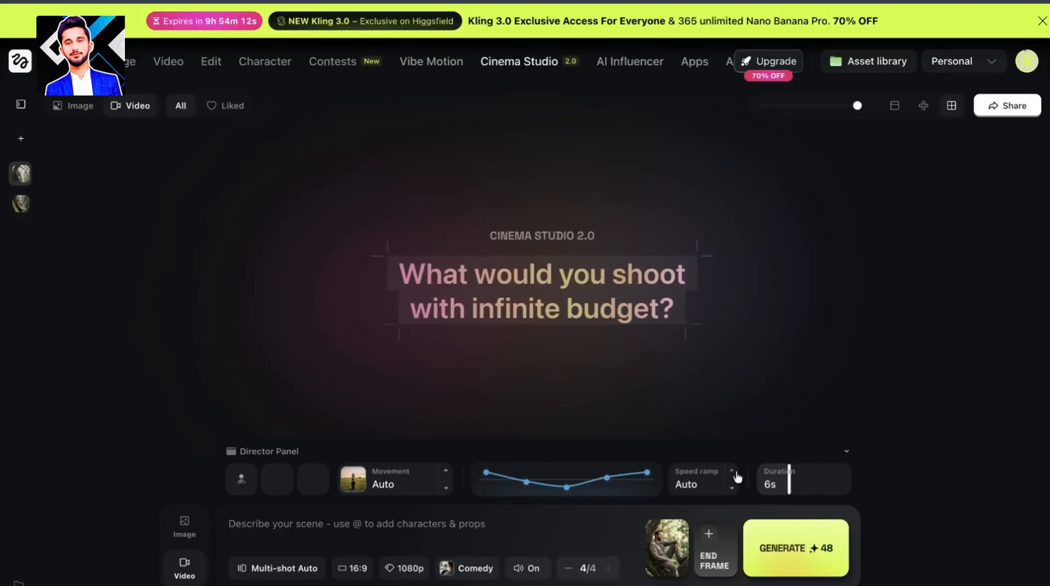
pyautogui.moveTo(787, 474)
pyautogui.mouseDown()
pyautogui.moveTo(757, 480)
pyautogui.moveTo(891, 485)
pyautogui.moveTo(790, 490)
pyautogui.mouseUp()
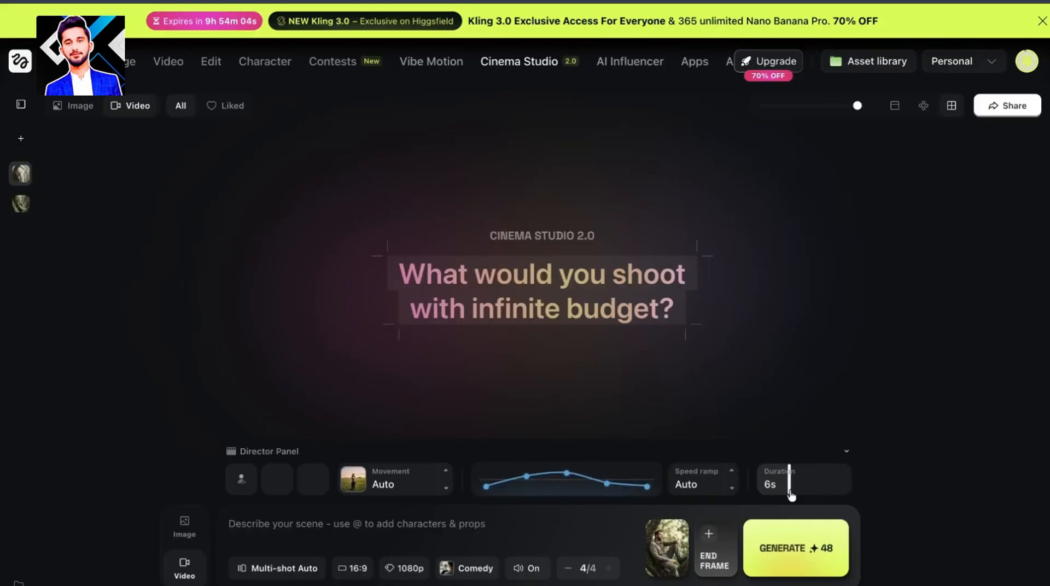
pyautogui.click(685, 522)
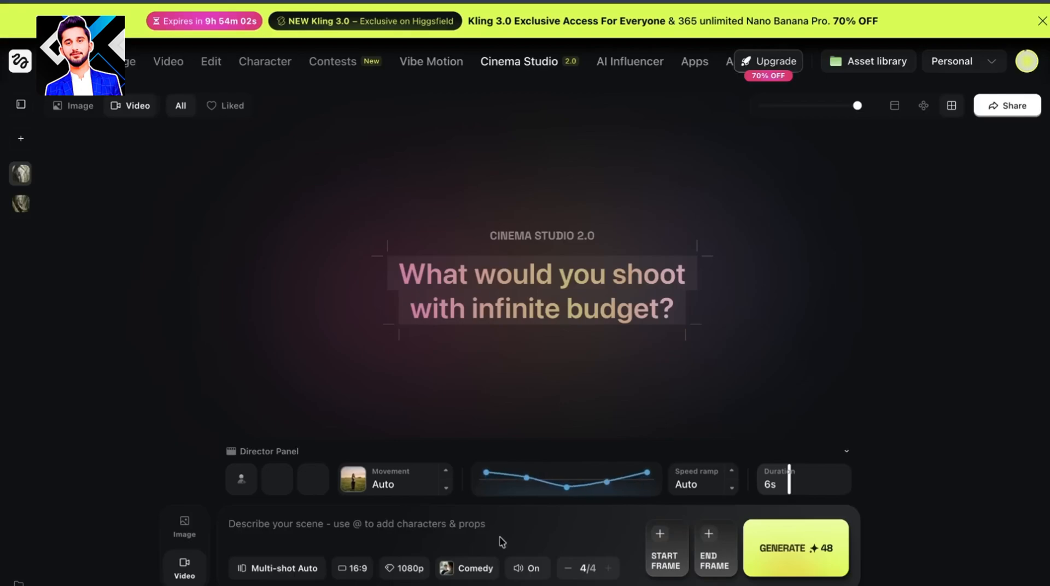
# - Try the Single shot mode for the video and return the shot setting to Multi-shot Auto
pyautogui.click(267, 569)
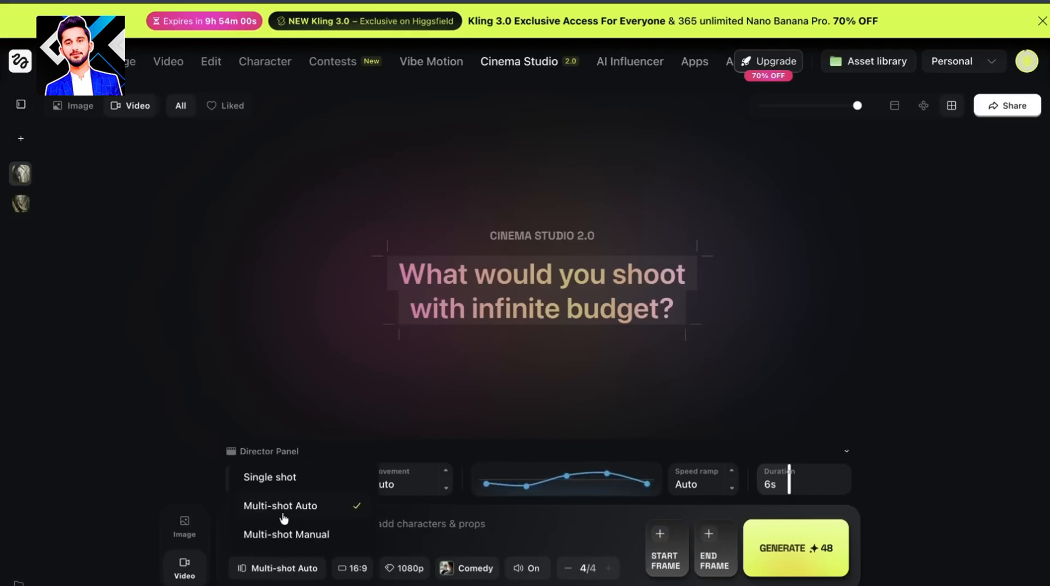
pyautogui.click(294, 480)
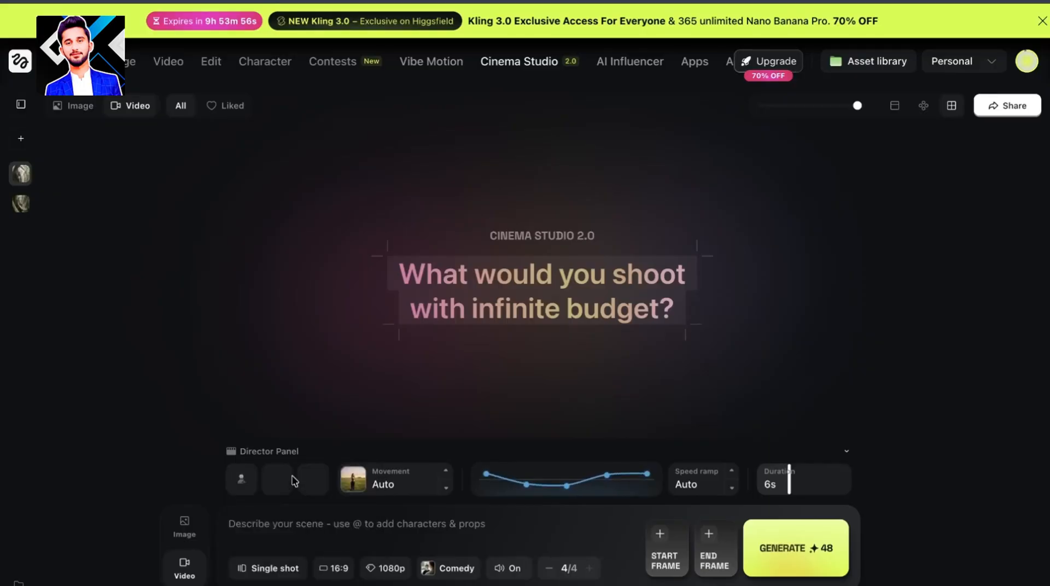
pyautogui.click(276, 569)
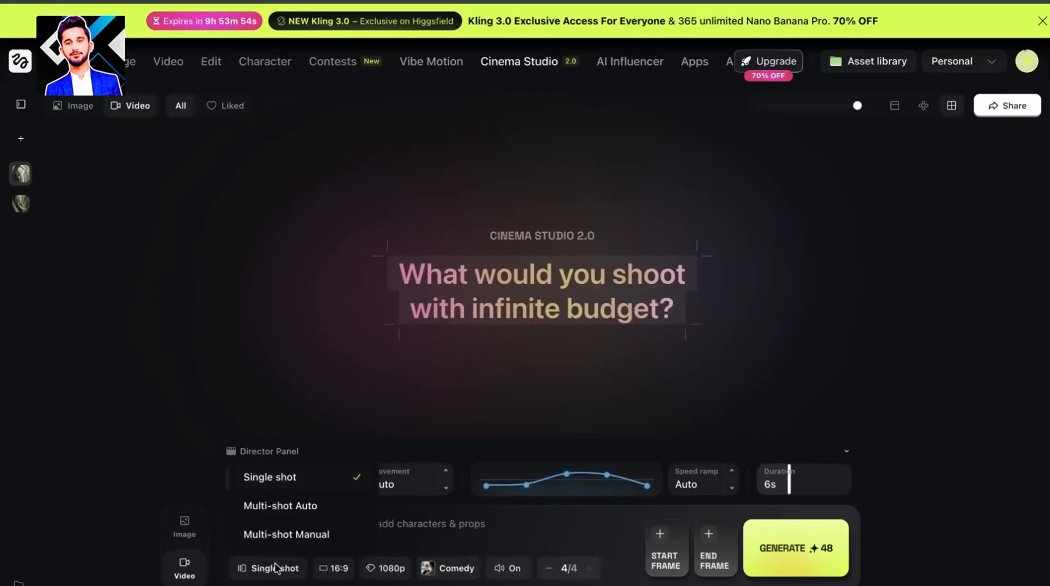
pyautogui.click(300, 508)
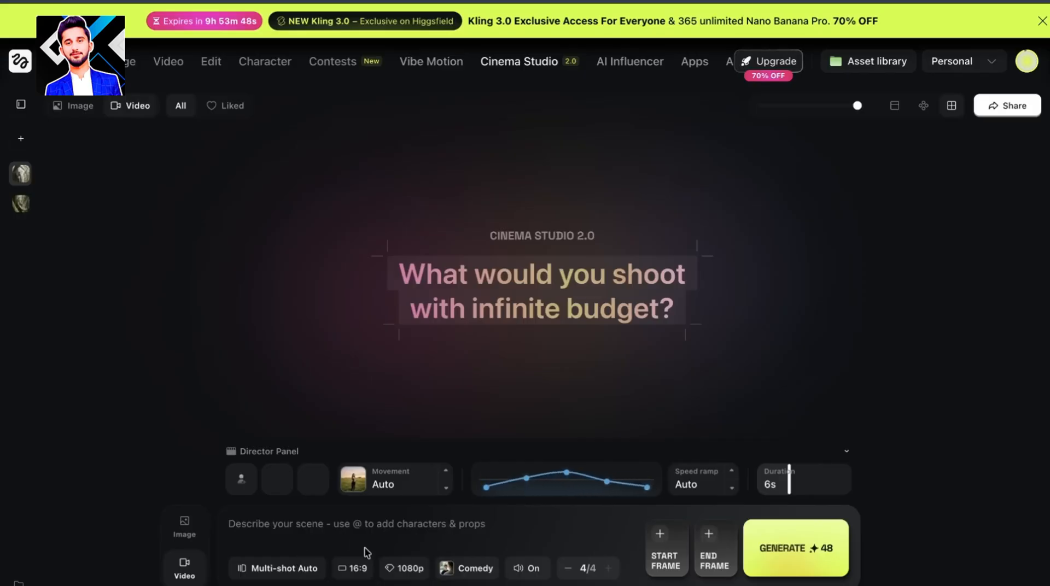
# - Try the Multi-shot Manual mode, lengthen scene 5 to 6s, inspect individual scenes' settings and return the shot setting to Multi-shot Auto
pyautogui.click(309, 567)
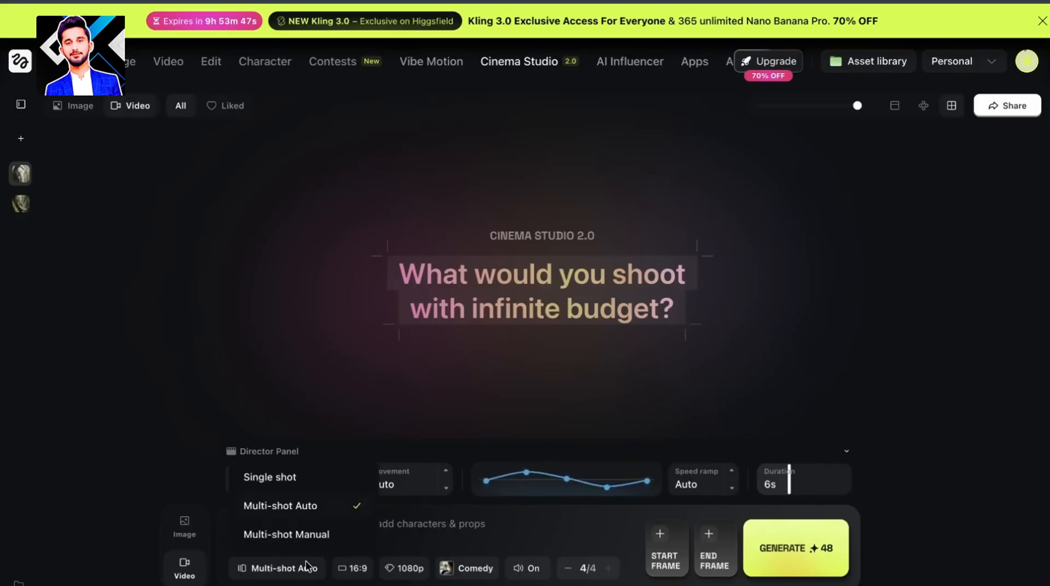
pyautogui.click(322, 535)
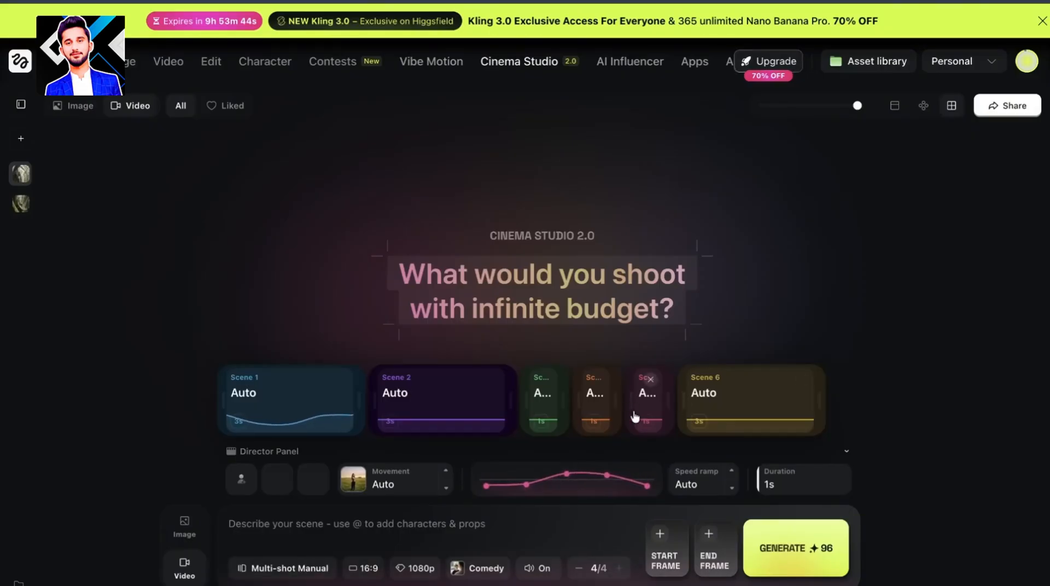
pyautogui.moveTo(487, 420)
pyautogui.mouseDown()
pyautogui.moveTo(457, 411)
pyautogui.moveTo(493, 416)
pyautogui.mouseUp()
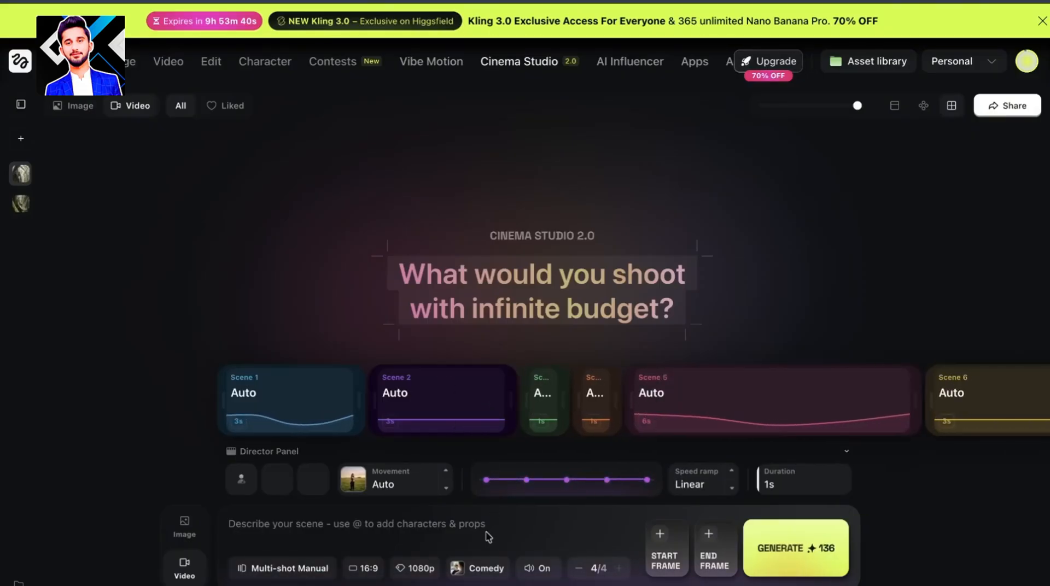
pyautogui.click(678, 414)
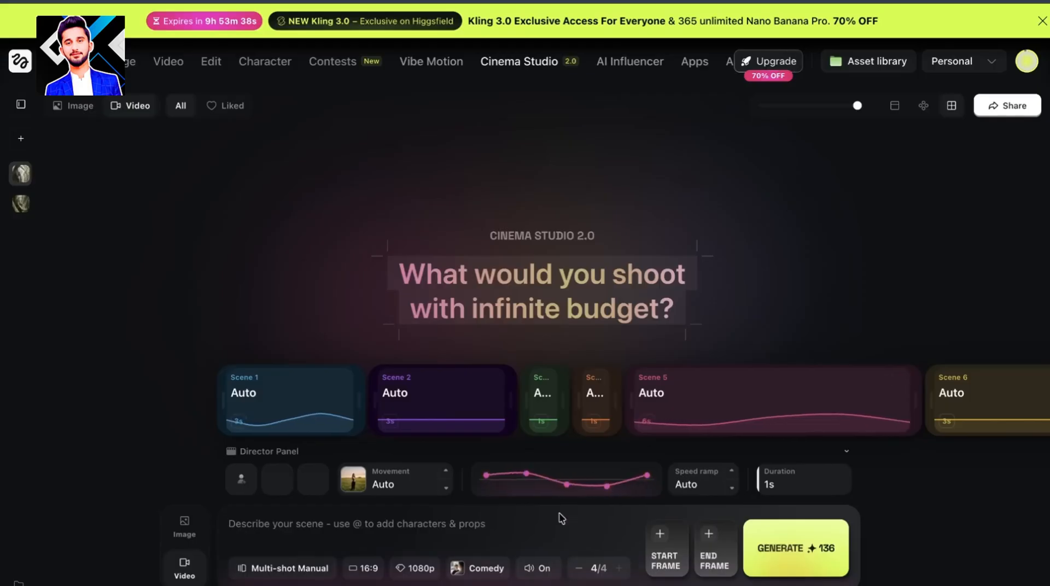
pyautogui.click(545, 408)
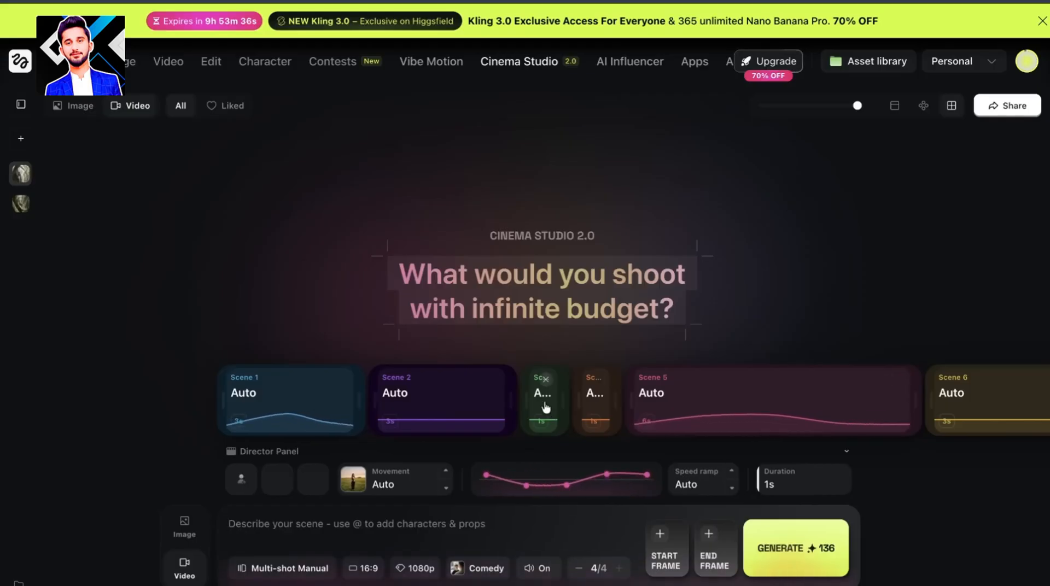
pyautogui.click(518, 524)
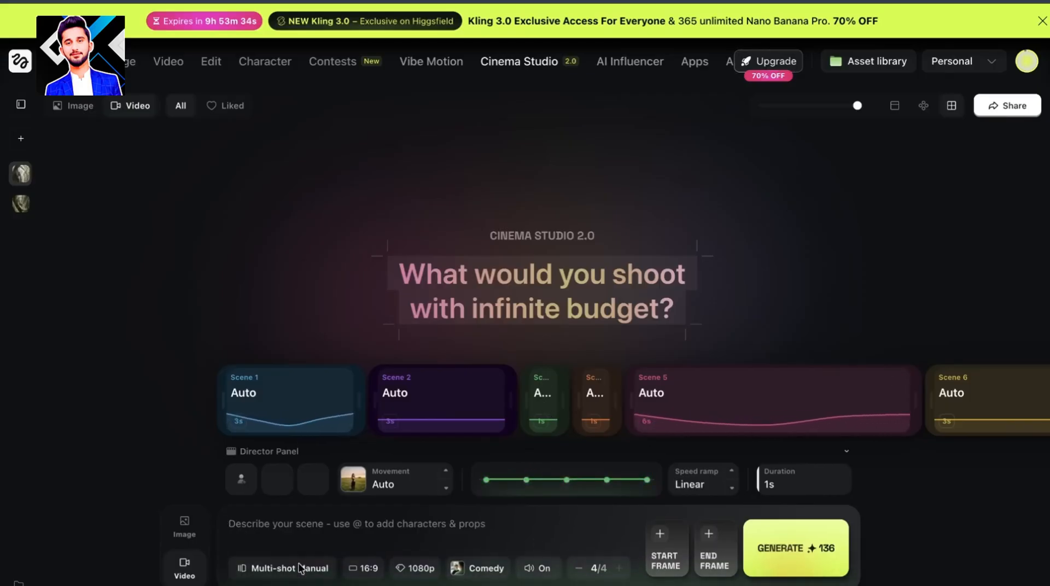
pyautogui.click(283, 569)
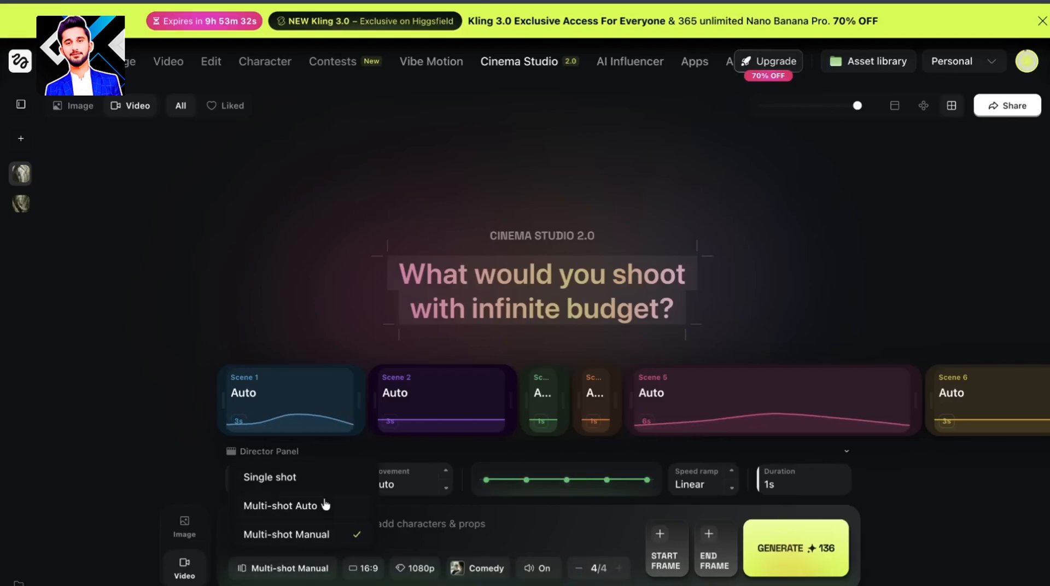
pyautogui.click(326, 505)
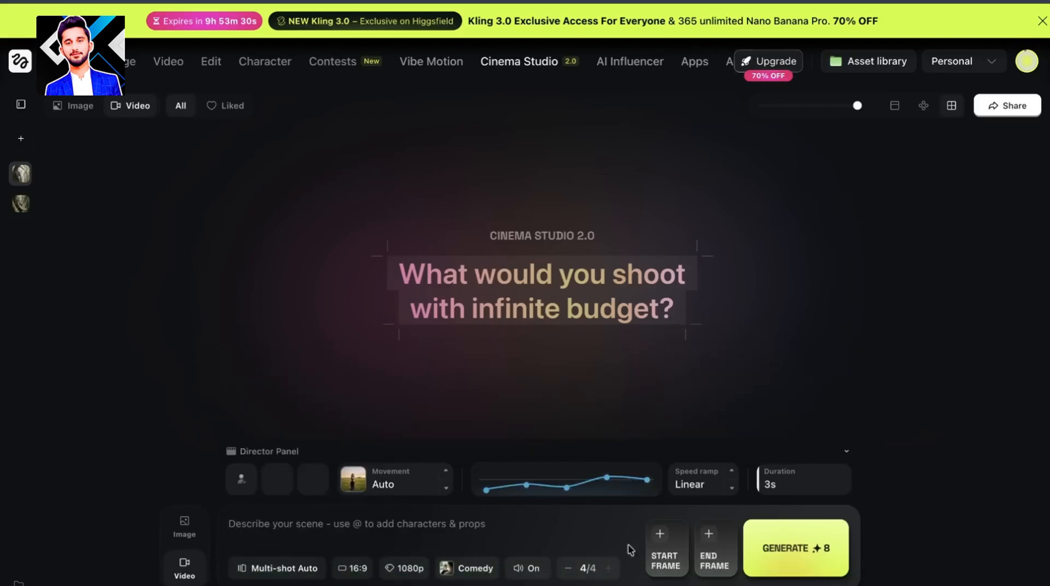
# - Set the start frame to the generated image of the man in a jacket among the trees from the image generations
pyautogui.click(676, 569)
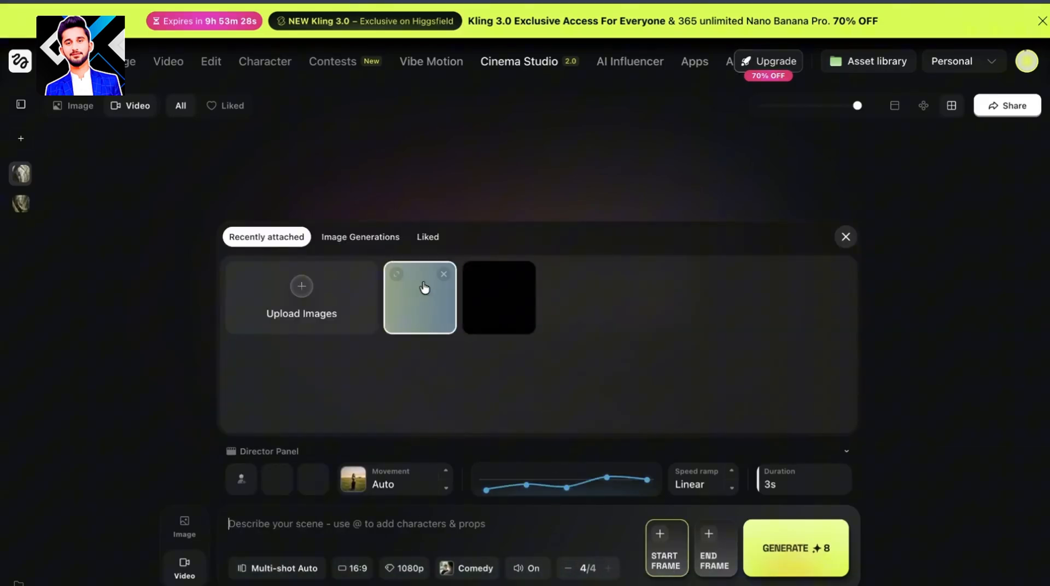
pyautogui.click(393, 237)
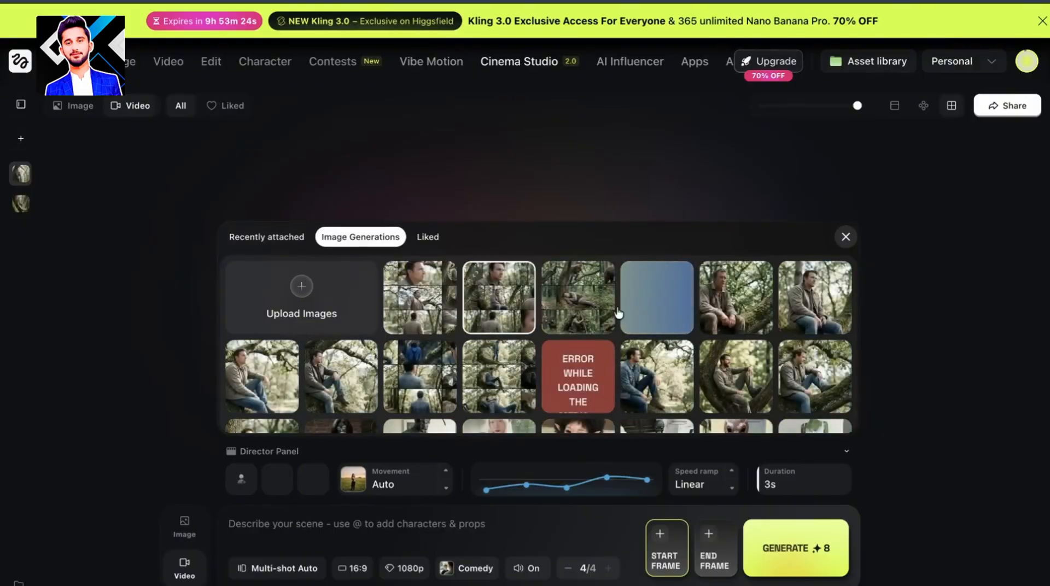
pyautogui.click(733, 306)
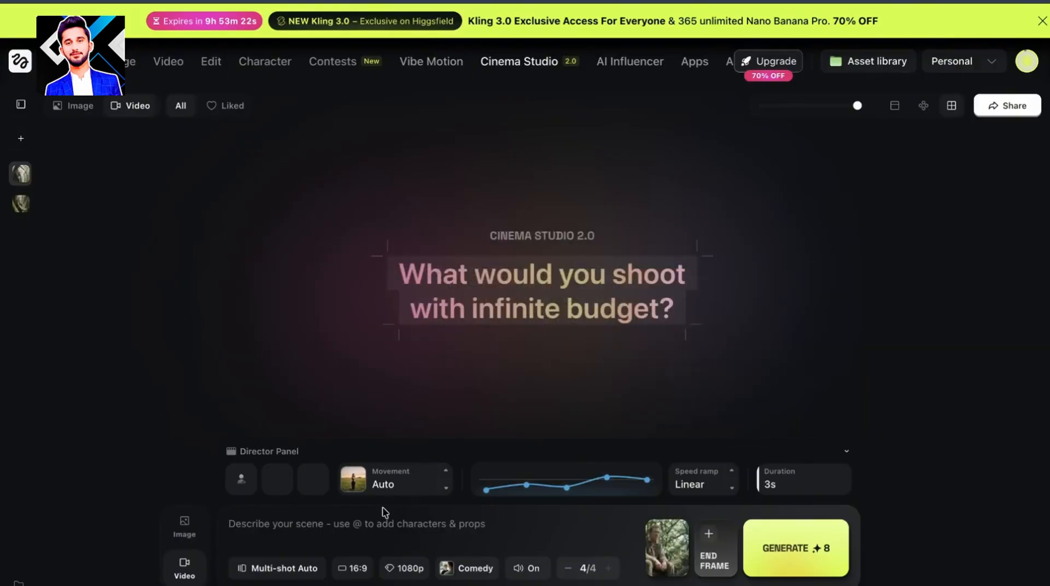
# - Check the video's aspect ratio, resolution and genre choices, keeping 16:9, 1080p and Comedy
pyautogui.click(355, 568)
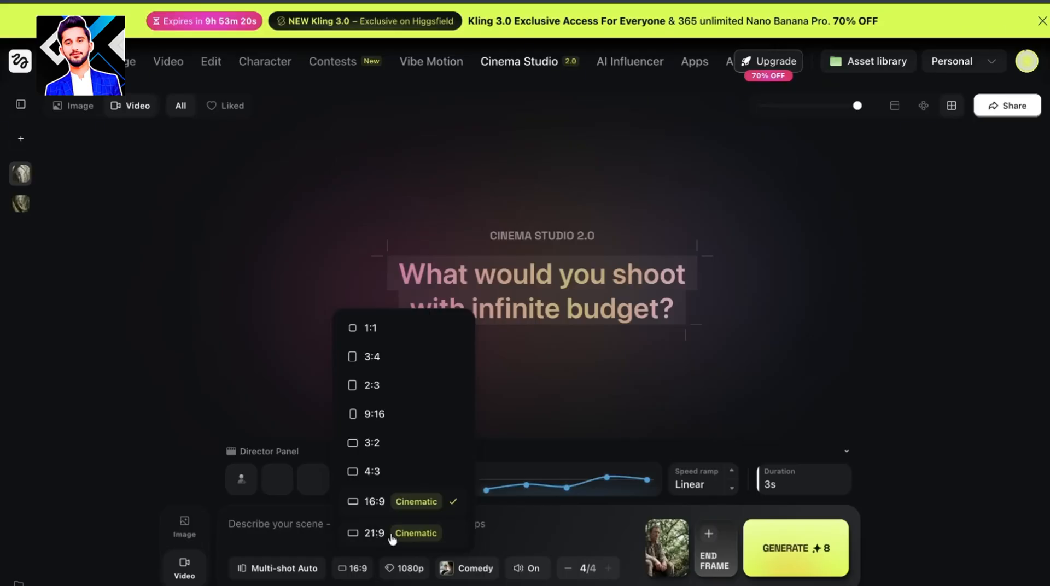
pyautogui.click(396, 567)
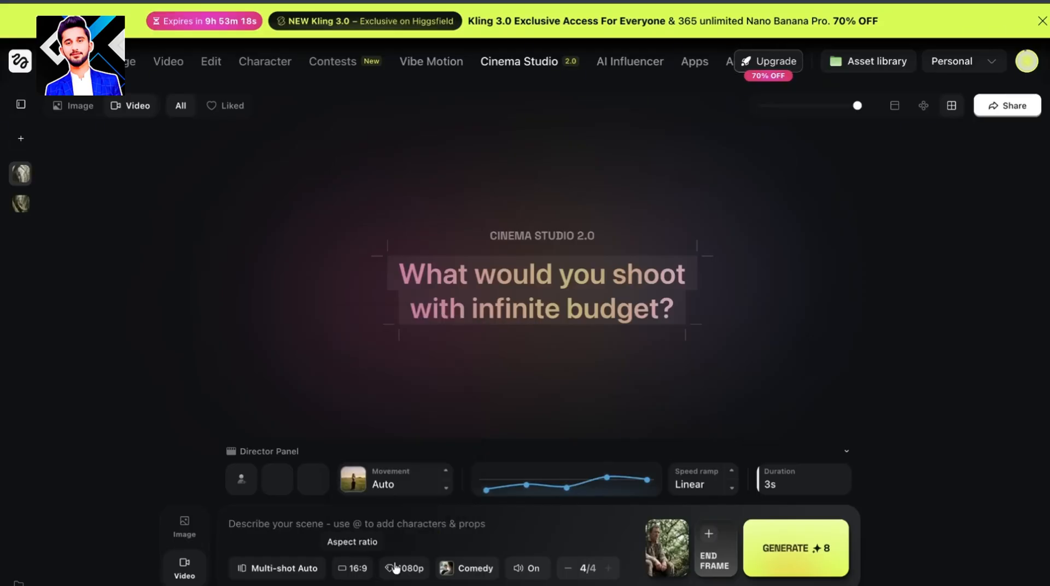
pyautogui.click(396, 568)
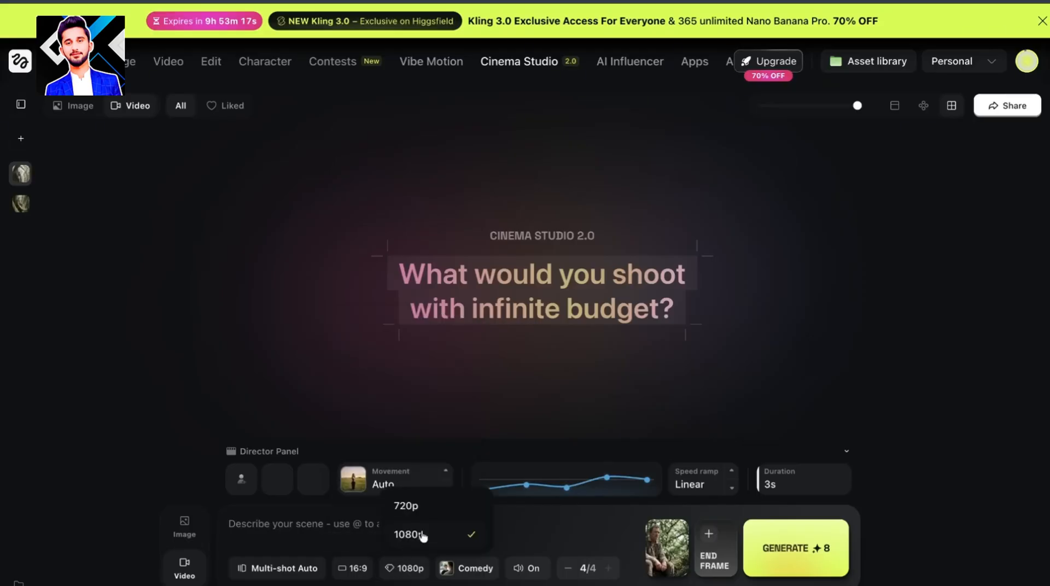
pyautogui.click(460, 568)
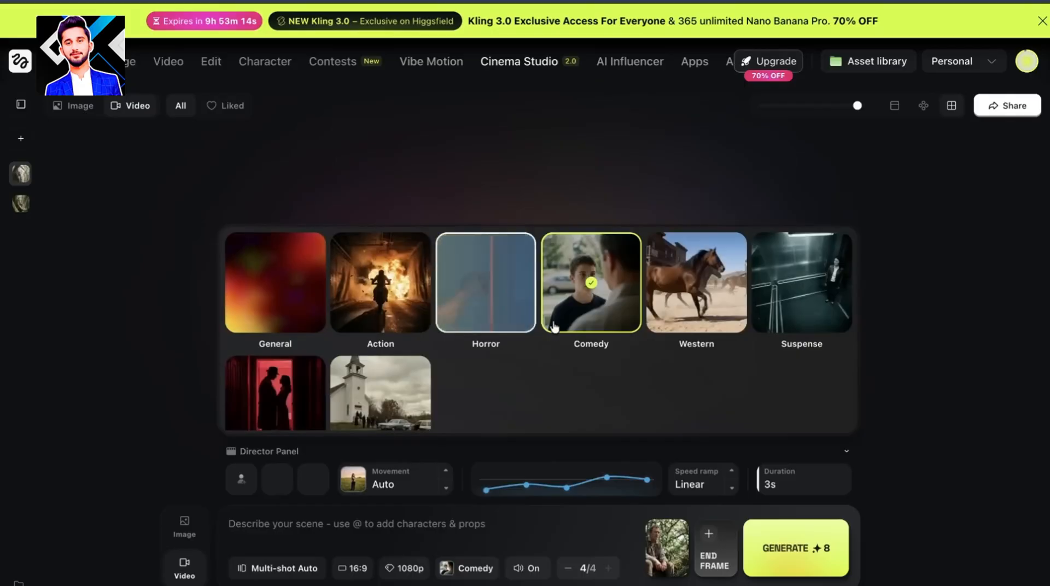
pyautogui.scroll(-1, 569, 336)
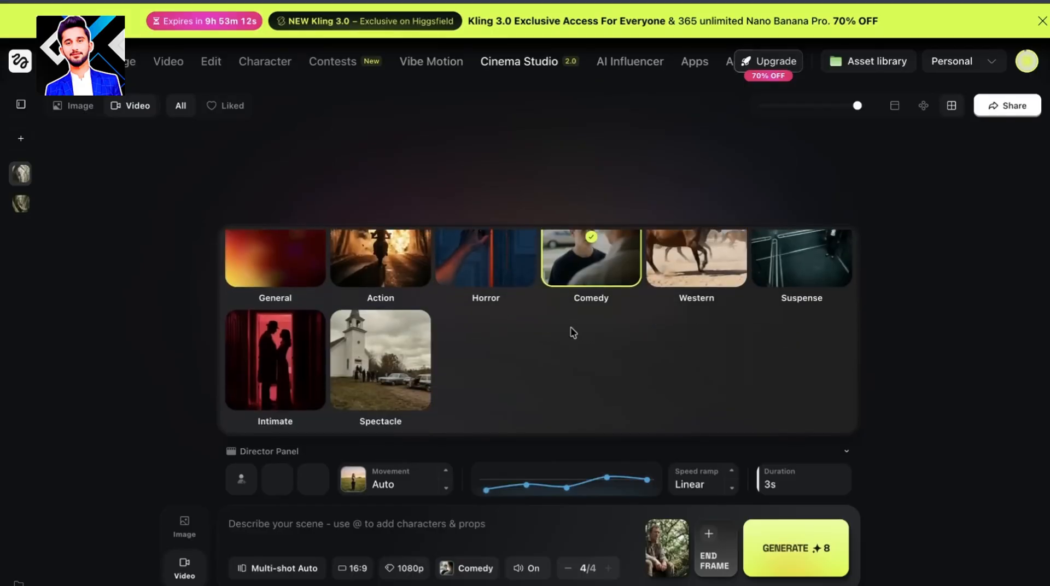
pyautogui.scroll(1, 350, 373)
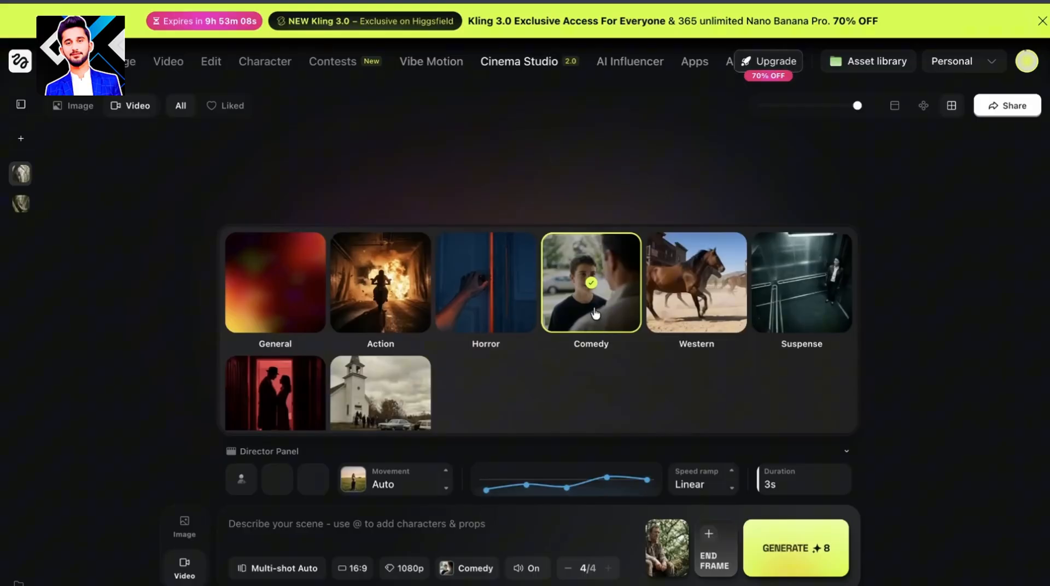
pyautogui.click(535, 565)
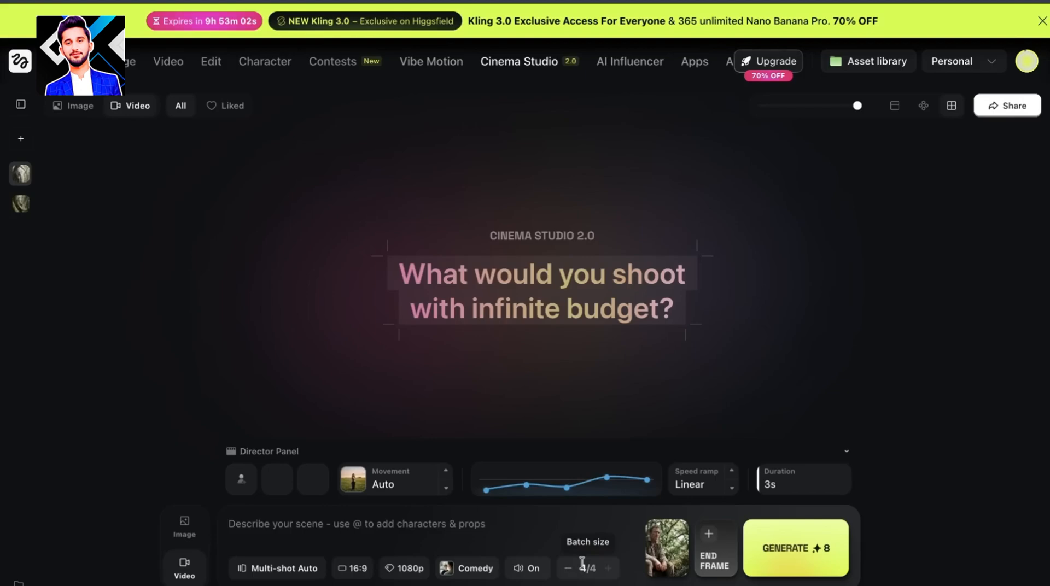
# - Begin the video's scene description with "a man is wal"
pyautogui.write('a man is wal')
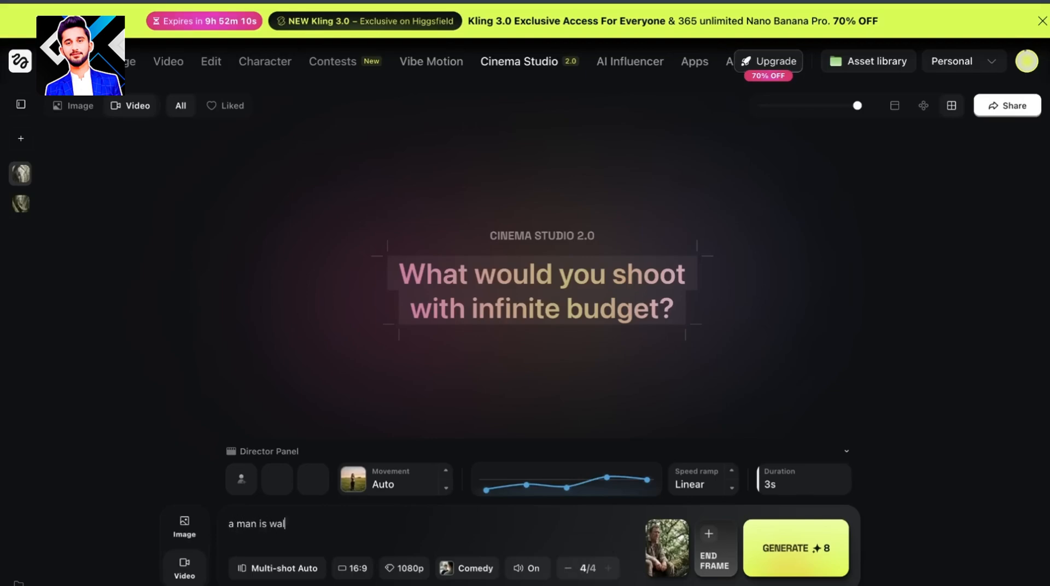